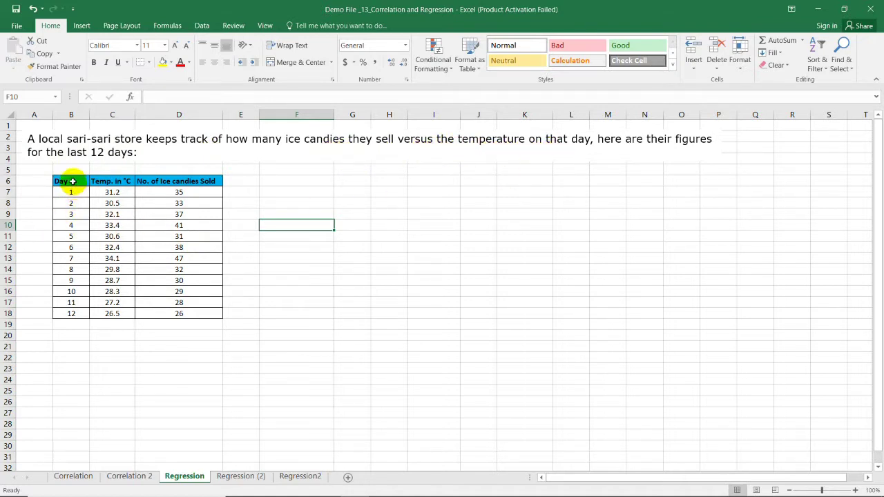
Look over the ice candy table by selecting its Day, temperature and sales columns.
{"action": "left_click", "coordinate": [72, 181]}
{"action": "left_click_drag", "start_coordinate": [86, 194], "coordinate": [187, 313]}
{"action": "left_click", "coordinate": [112, 181]}
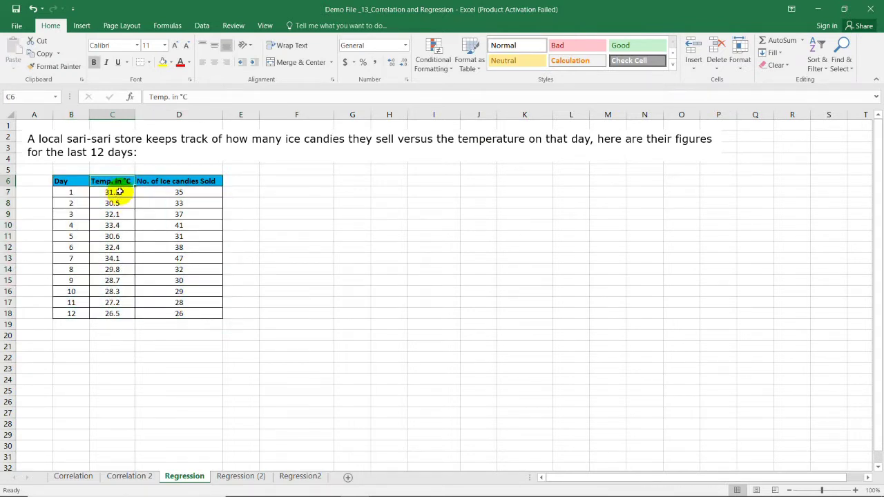
{"action": "left_click", "coordinate": [160, 181]}
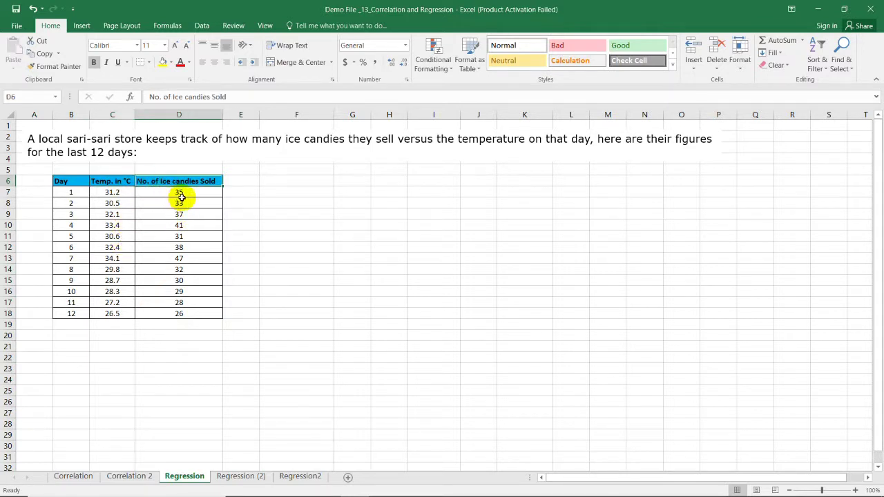
{"action": "left_click", "coordinate": [82, 194]}
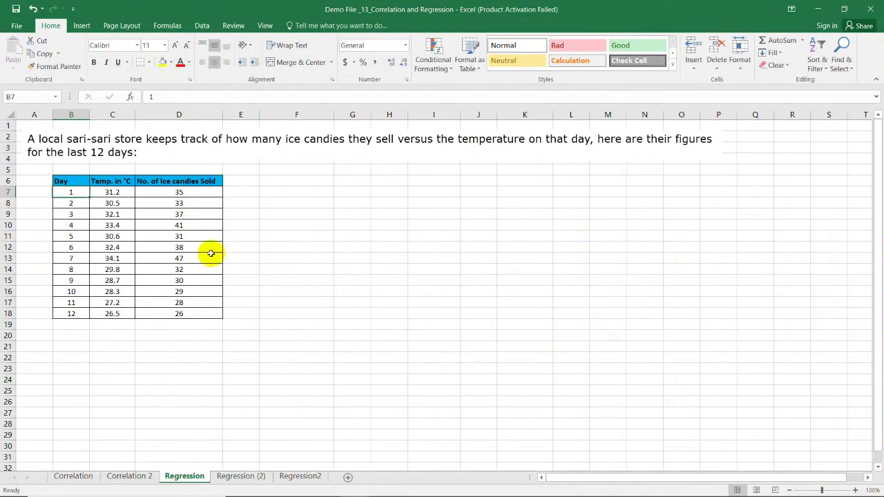
{"action": "left_click", "coordinate": [184, 181]}
{"action": "left_click_drag", "start_coordinate": [185, 180], "coordinate": [185, 311]}
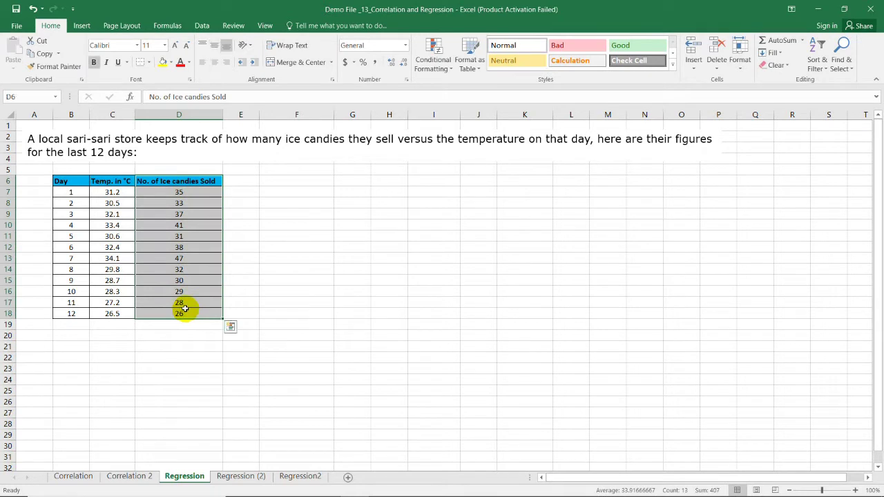
{"action": "left_click_drag", "start_coordinate": [111, 184], "coordinate": [110, 315]}
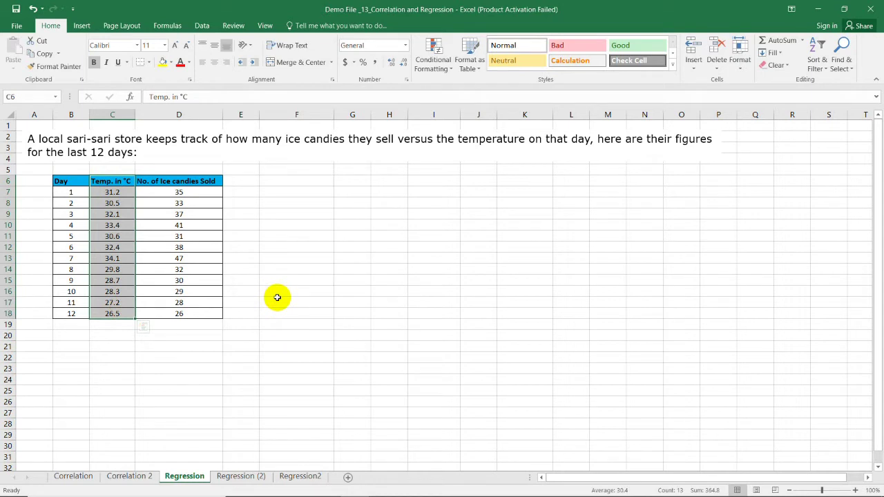
{"action": "left_click", "coordinate": [184, 330]}
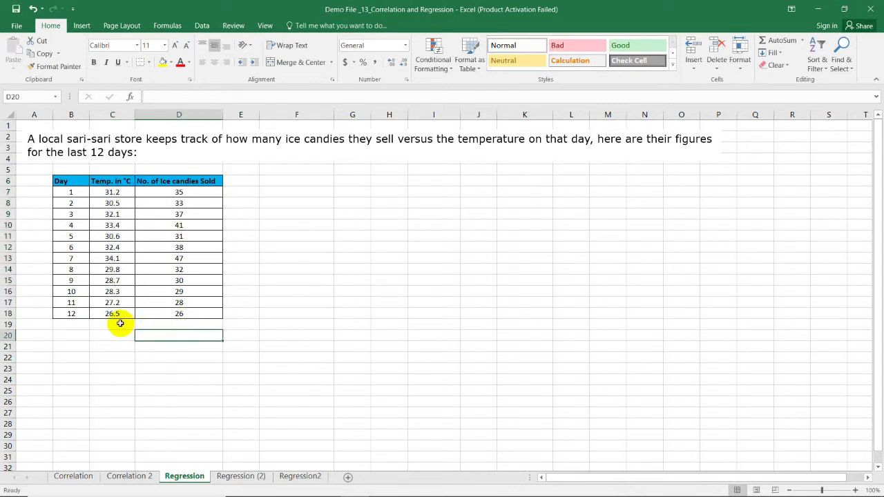
{"action": "left_click", "coordinate": [118, 323]}
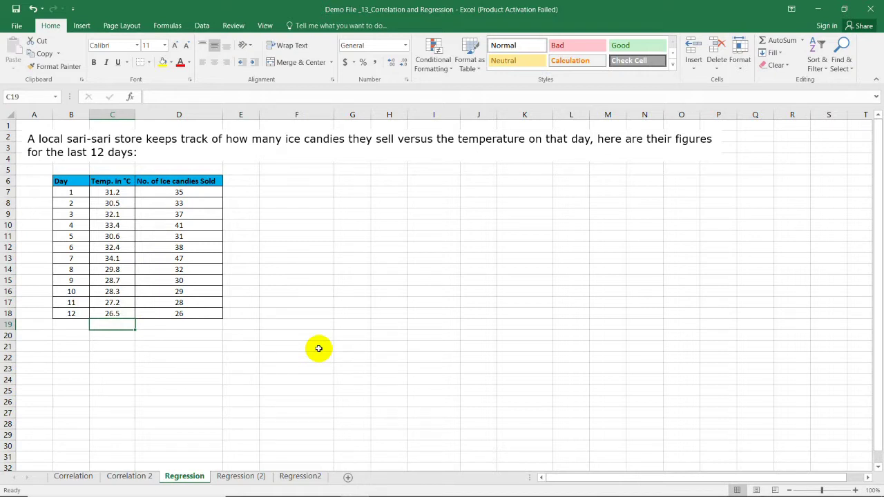
{"action": "left_click", "coordinate": [174, 326]}
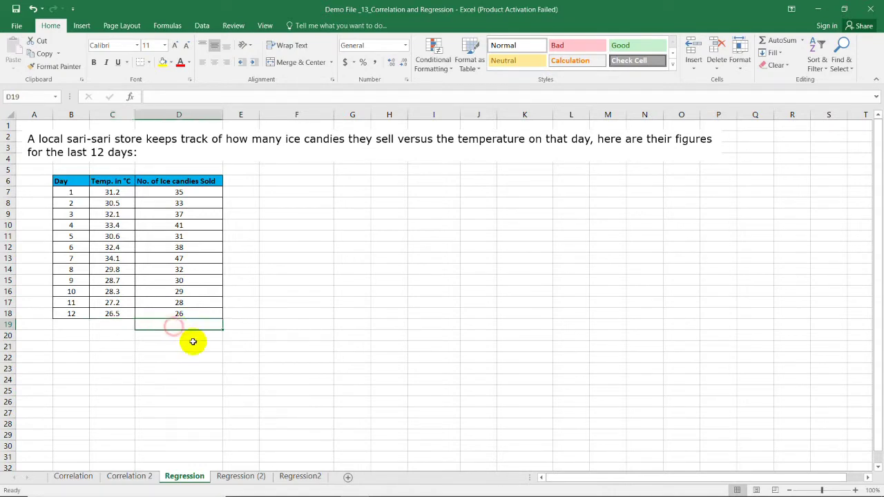
Label the sales column 'Dependent' and the temperature column 'Independent' below the table.
{"action": "type", "text": "Depedent"}
{"action": "key", "text": "BackSpace"}
{"action": "key", "text": "BackSpace"}
{"action": "key", "text": "BackSpace"}
{"action": "key", "text": "BackSpace"}
{"action": "key", "text": "BackSpace"}
{"action": "key", "text": "BackSpace"}
{"action": "type", "text": "pen"}
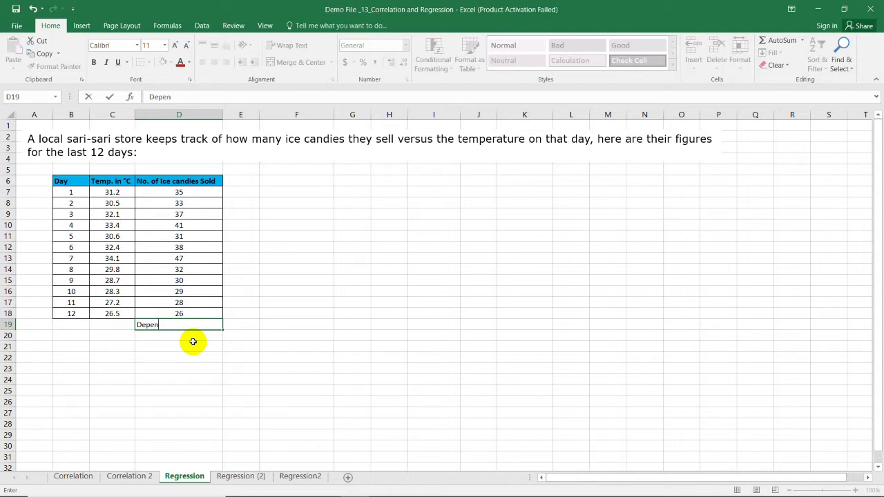
{"action": "type", "text": "dent"}
{"action": "key", "text": "Left"}
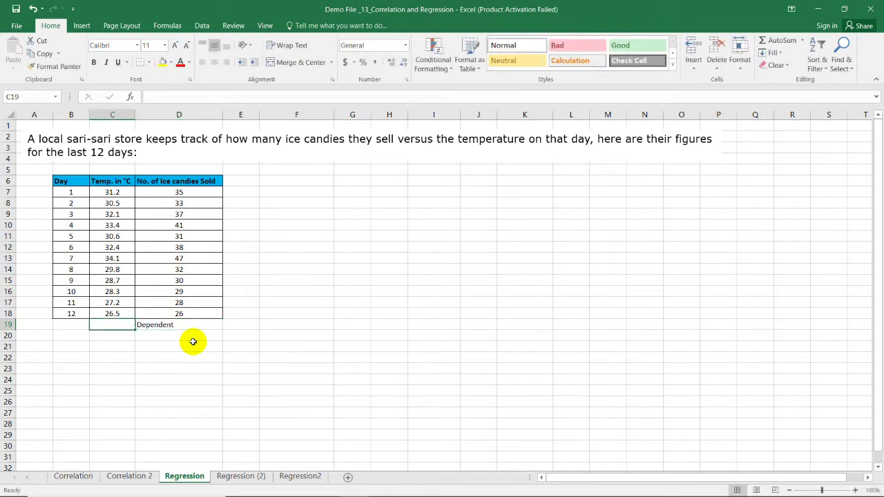
{"action": "type", "text": "Independent"}
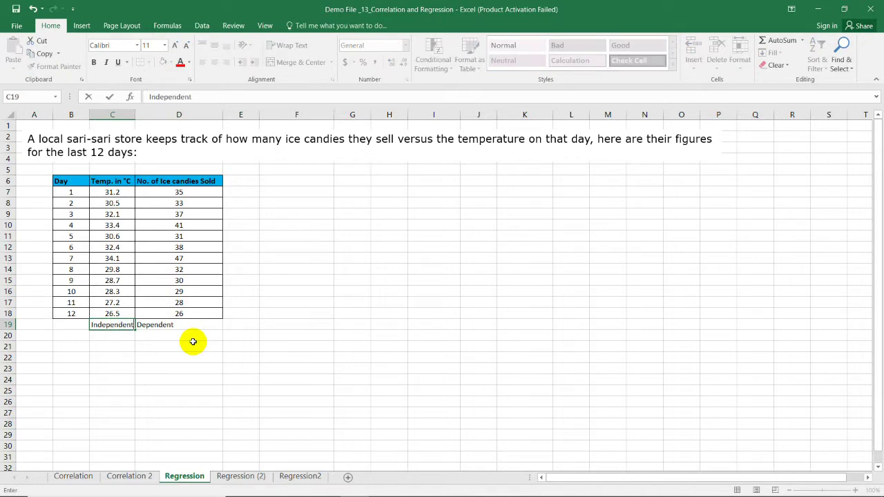
{"action": "key", "text": "Return"}
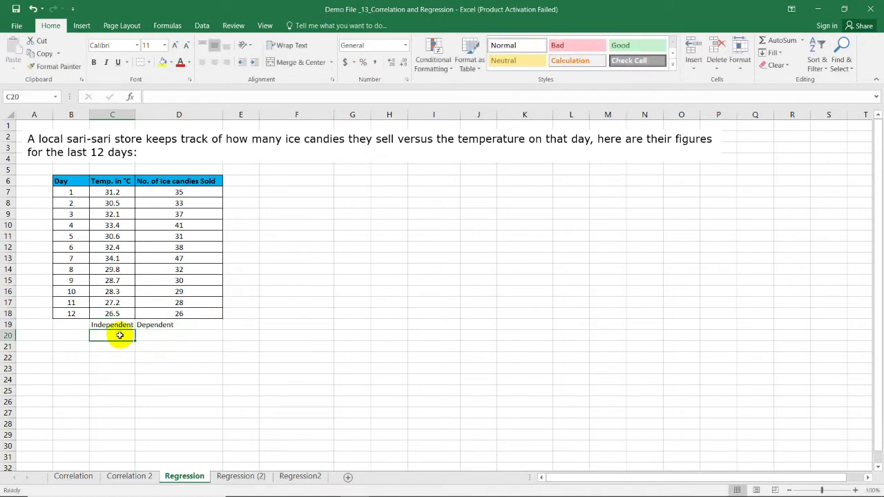
Add 'X' and 'Y', then 'Predictor' and 'Response' beneath those labels.
{"action": "double_click", "coordinate": [119, 336]}
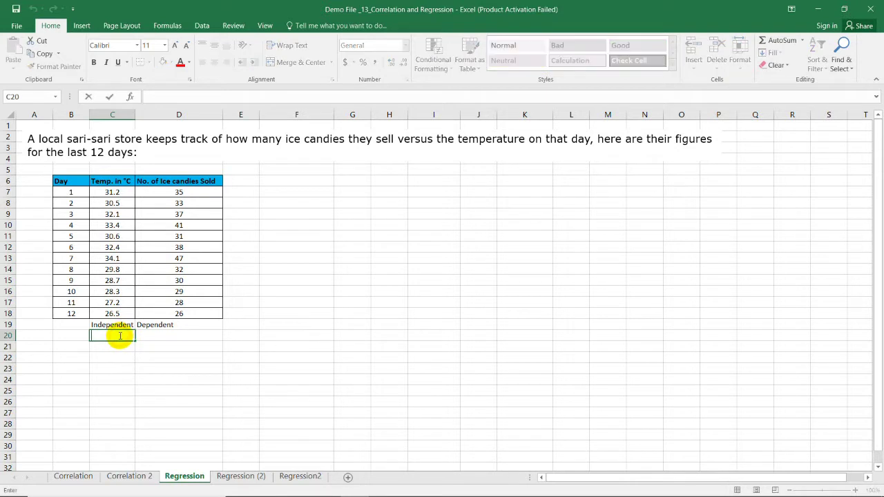
{"action": "type", "text": "X"}
{"action": "left_click", "coordinate": [165, 338]}
{"action": "double_click", "coordinate": [166, 338]}
{"action": "type", "text": "Y"}
{"action": "left_click", "coordinate": [167, 345]}
{"action": "left_click", "coordinate": [111, 349]}
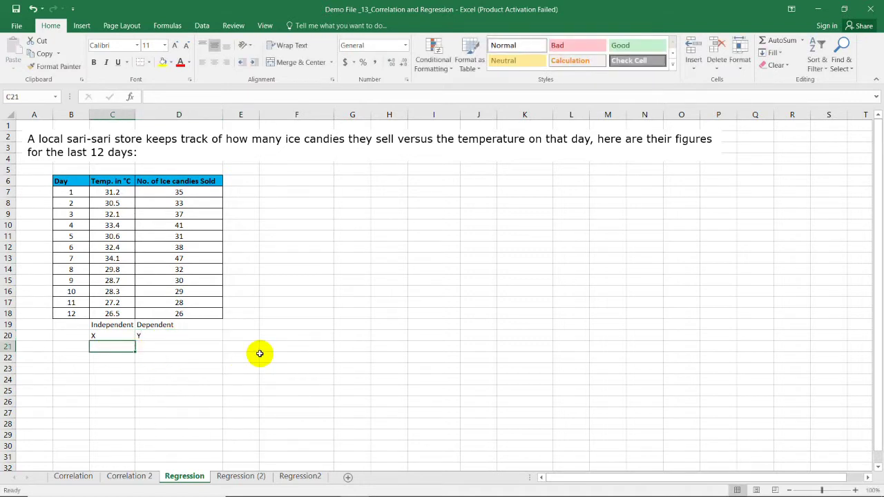
{"action": "type", "text": "Predictor"}
{"action": "key", "text": "Tab"}
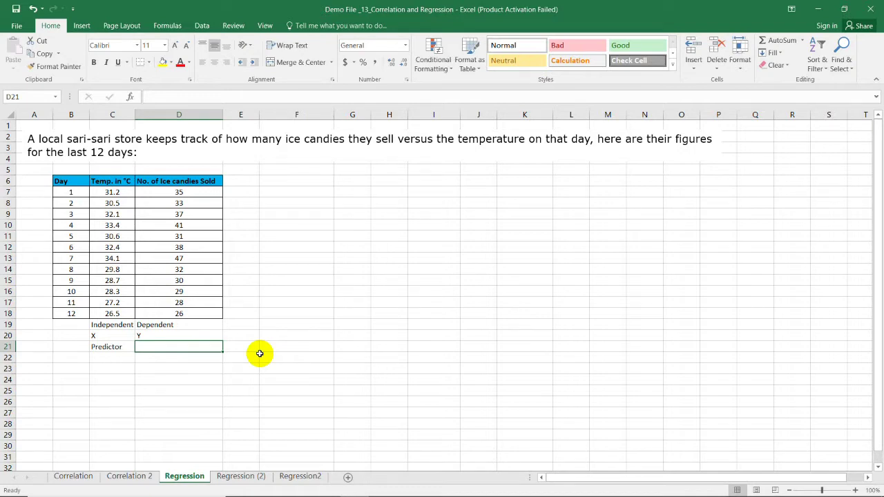
{"action": "type", "text": "Respons"}
{"action": "key", "text": "Return"}
Centre the six new label cells C19:D21.
{"action": "left_click", "coordinate": [345, 303]}
{"action": "key", "text": "Up"}
{"action": "key", "text": "Up"}
{"action": "key", "text": "Up"}
{"action": "key", "text": "Up"}
{"action": "left_click_drag", "start_coordinate": [95, 324], "coordinate": [156, 348]}
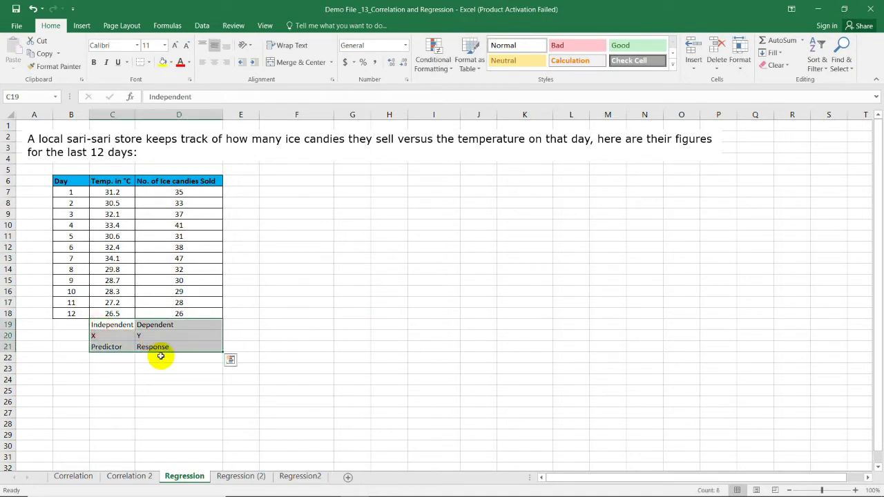
{"action": "left_click", "coordinate": [214, 61]}
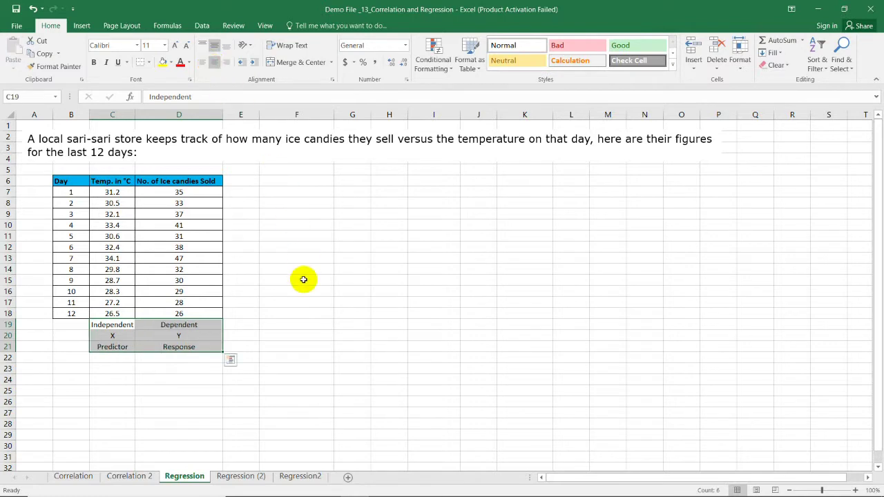
Insert an empty plain scatter chart beside the table and open its Select Data Source dialog.
{"action": "left_click", "coordinate": [83, 26]}
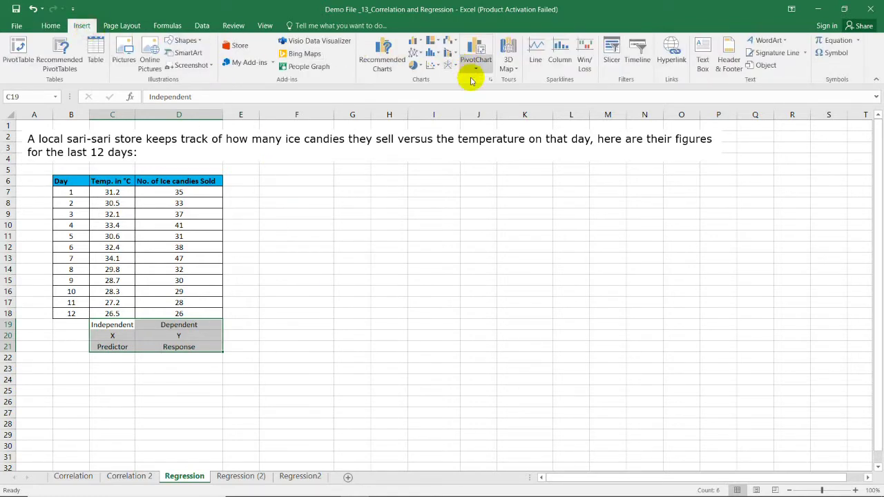
{"action": "left_click", "coordinate": [352, 260]}
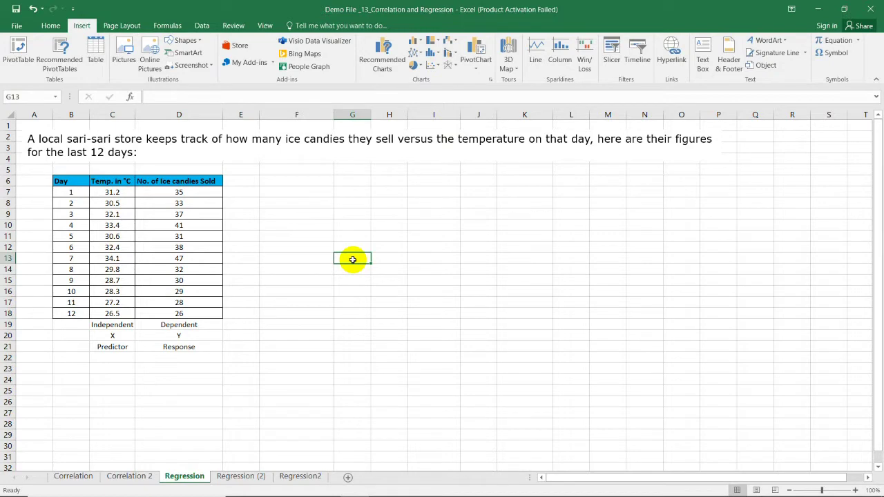
{"action": "key", "text": "Down"}
{"action": "key", "text": "Down"}
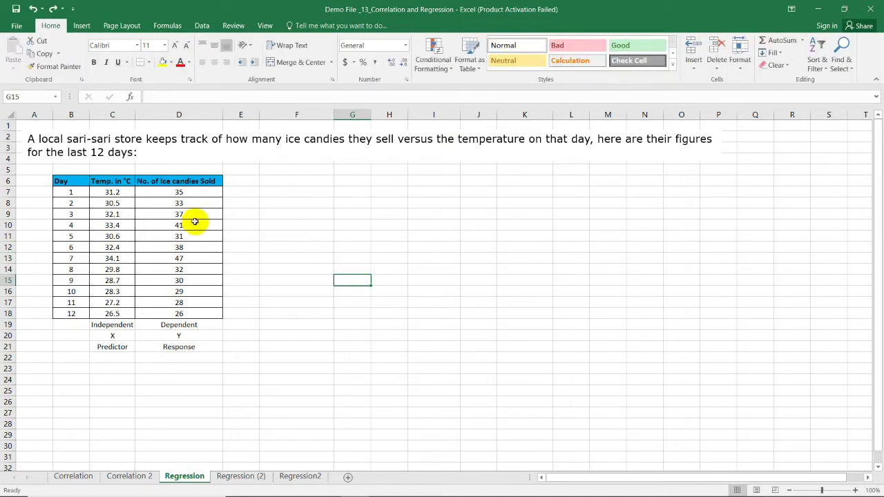
{"action": "left_click", "coordinate": [377, 225]}
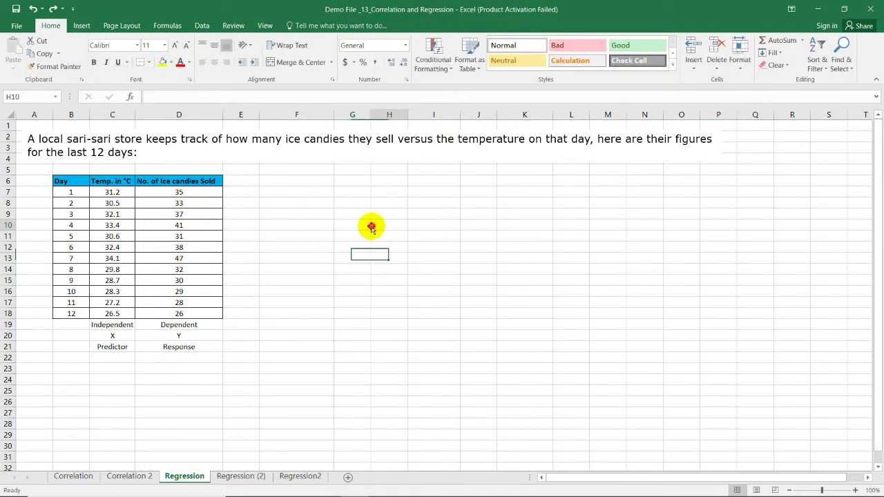
{"action": "left_click", "coordinate": [83, 26]}
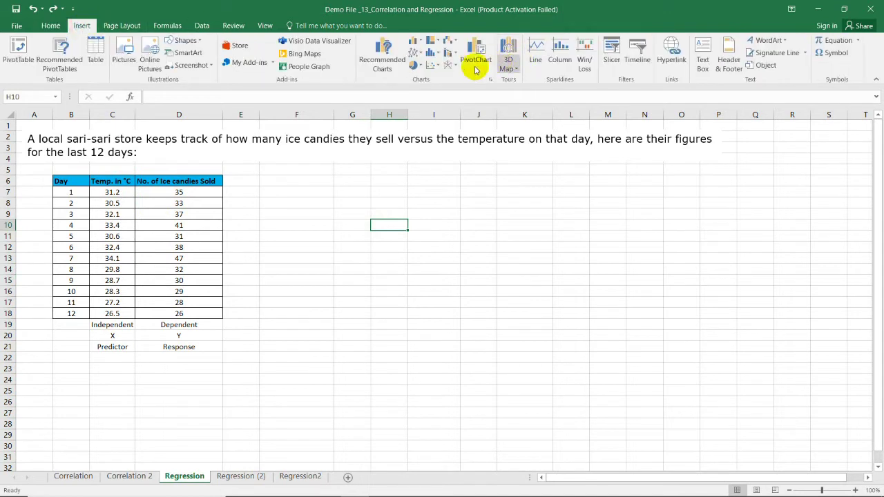
{"action": "left_click", "coordinate": [431, 64]}
{"action": "left_click", "coordinate": [440, 103]}
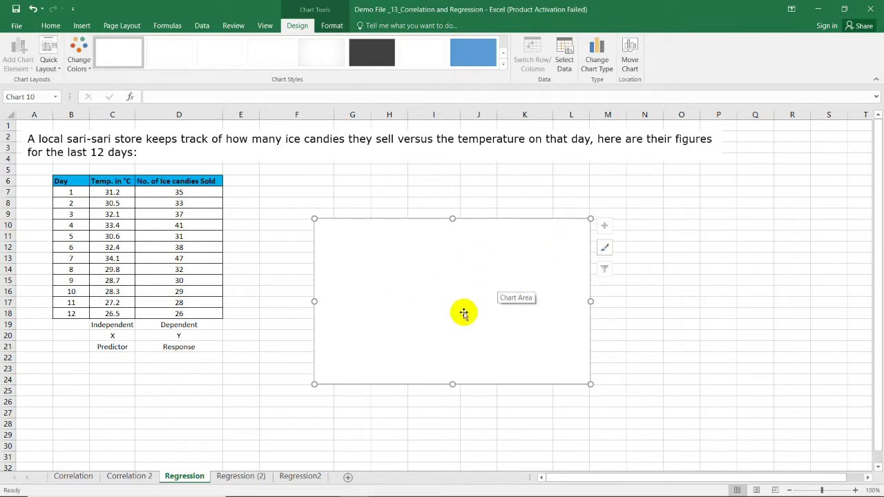
{"action": "left_click_drag", "start_coordinate": [470, 233], "coordinate": [469, 198]}
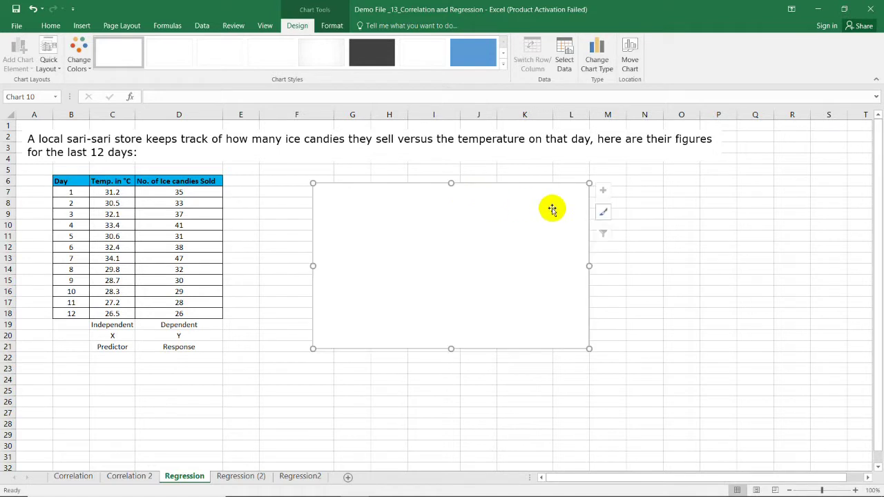
{"action": "left_click", "coordinate": [565, 68]}
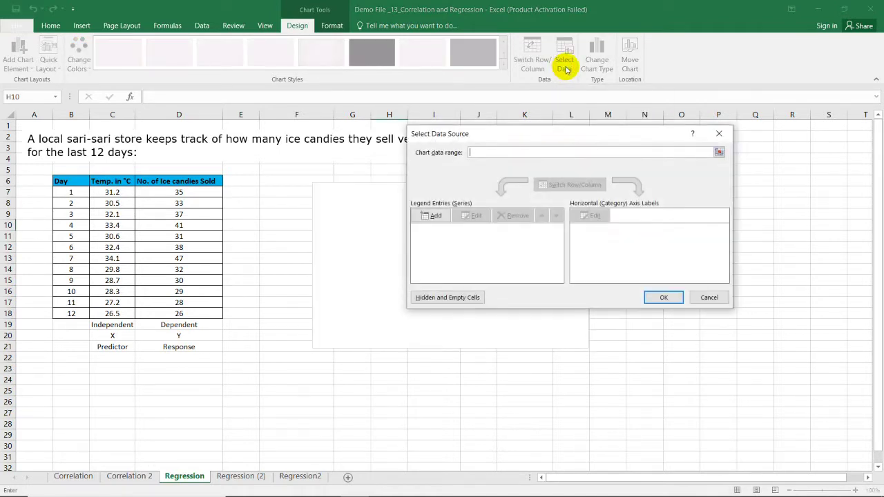
Add a new series named 'Scatterplot For Temp vs No. of Ice Candies'.
{"action": "left_click_drag", "start_coordinate": [560, 135], "coordinate": [442, 85]}
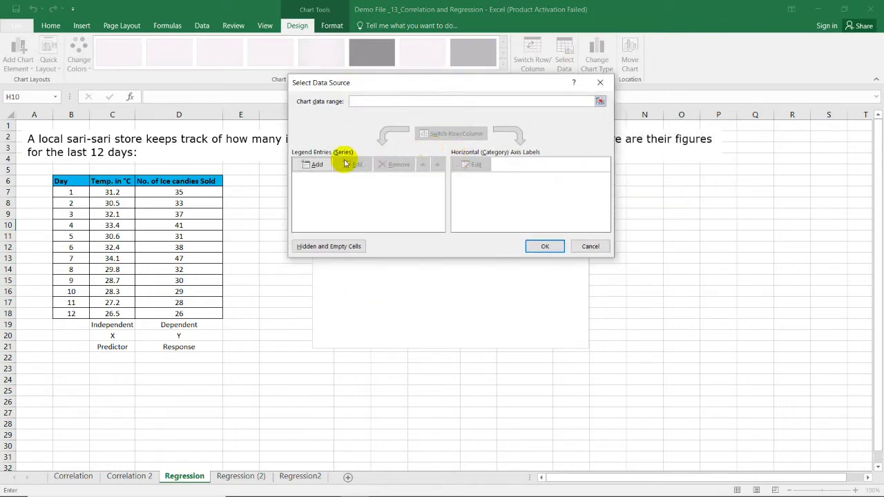
{"action": "left_click_drag", "start_coordinate": [398, 95], "coordinate": [403, 76]}
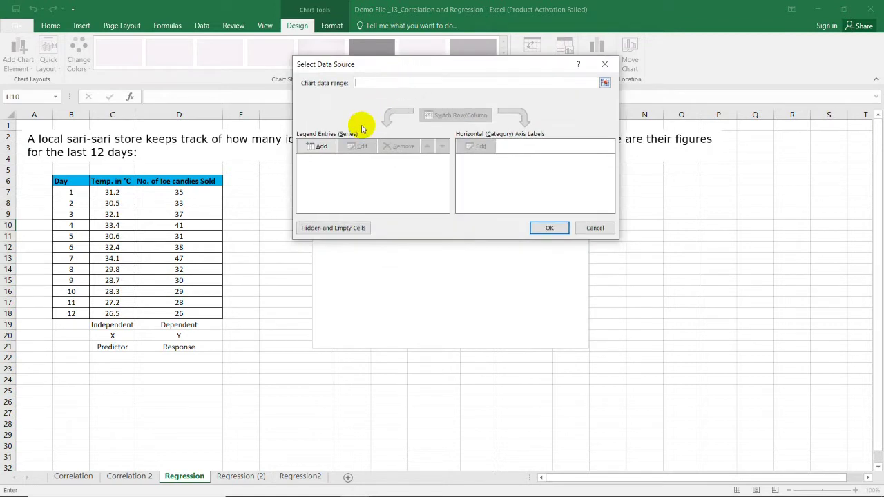
{"action": "left_click", "coordinate": [323, 148]}
{"action": "left_click_drag", "start_coordinate": [533, 170], "coordinate": [309, 60]}
{"action": "left_click", "coordinate": [288, 88]}
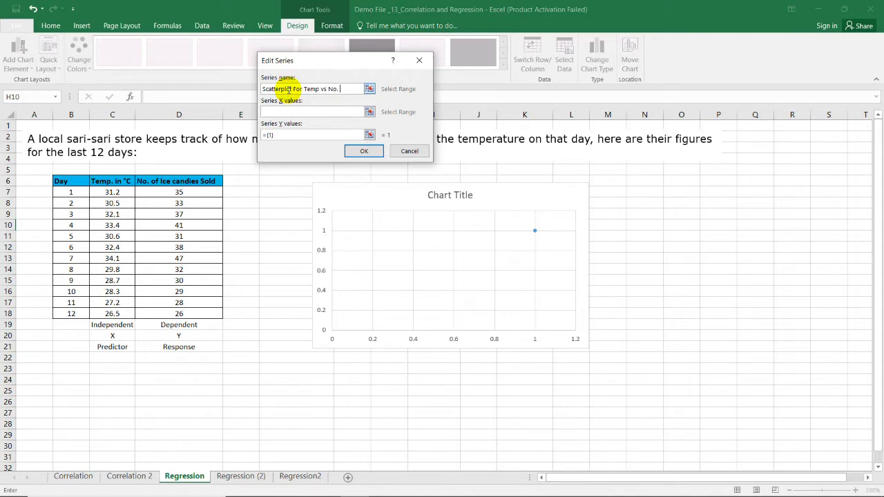
{"action": "type", "text": "andies"}
{"action": "left_click", "coordinate": [271, 112]}
Set the series X values to C7:C18 and Y values to D7:D18, then enlarge the chart.
{"action": "left_click_drag", "start_coordinate": [320, 61], "coordinate": [406, 52]}
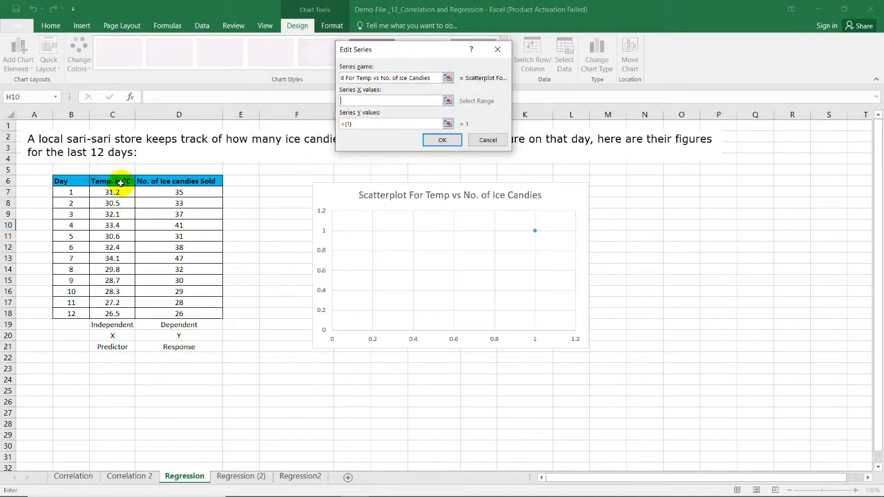
{"action": "left_click_drag", "start_coordinate": [112, 193], "coordinate": [126, 314]}
{"action": "left_click", "coordinate": [359, 124]}
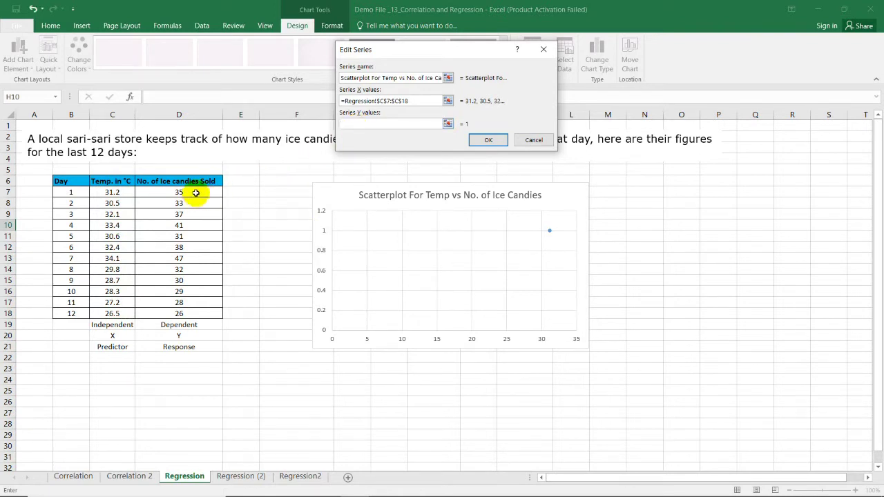
{"action": "left_click_drag", "start_coordinate": [196, 192], "coordinate": [201, 313]}
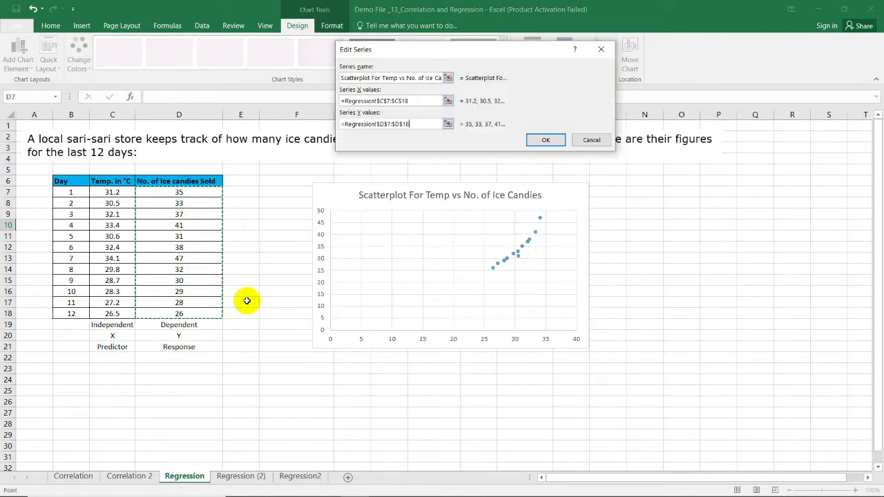
{"action": "left_click", "coordinate": [546, 143]}
{"action": "left_click", "coordinate": [552, 230]}
{"action": "left_click_drag", "start_coordinate": [588, 182], "coordinate": [627, 128]}
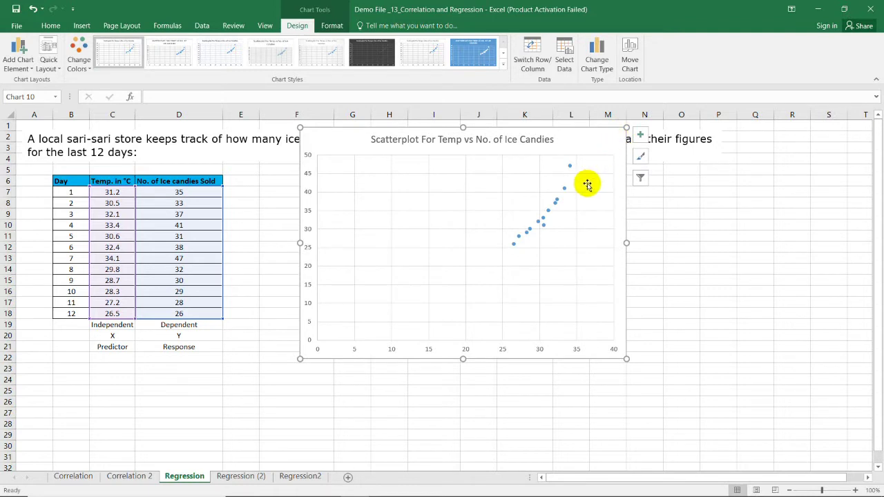
Identify the highest point as day 7 in C13:D13: 34.1 °C with 47 candies sold.
{"action": "mouse_move", "coordinate": [571, 169]}
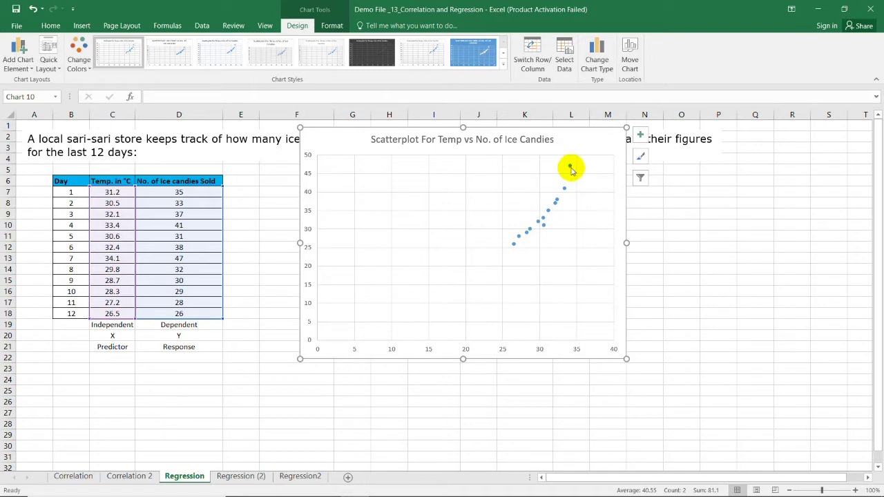
{"action": "left_click", "coordinate": [228, 256]}
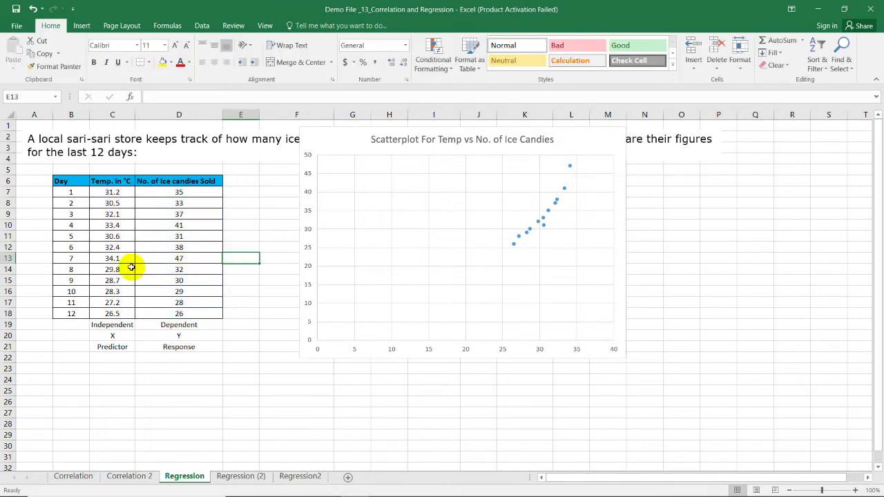
{"action": "left_click_drag", "start_coordinate": [112, 261], "coordinate": [170, 259]}
{"action": "left_click", "coordinate": [483, 162]}
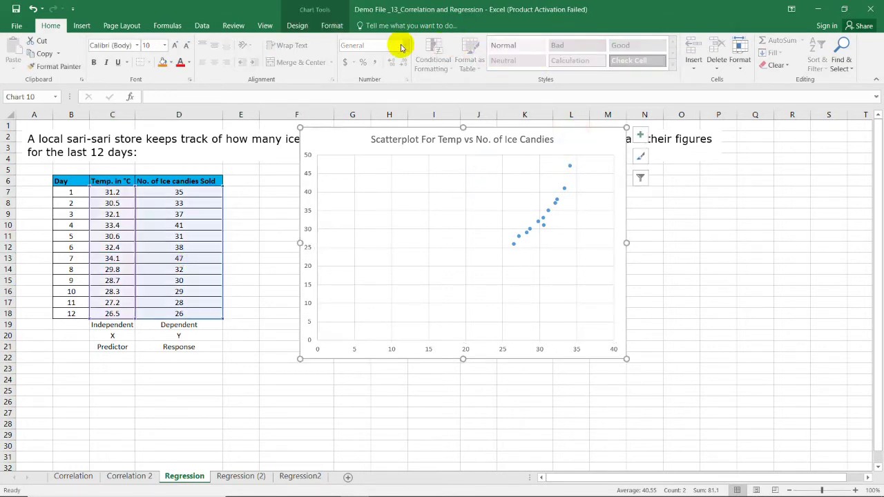
{"action": "left_click", "coordinate": [298, 26]}
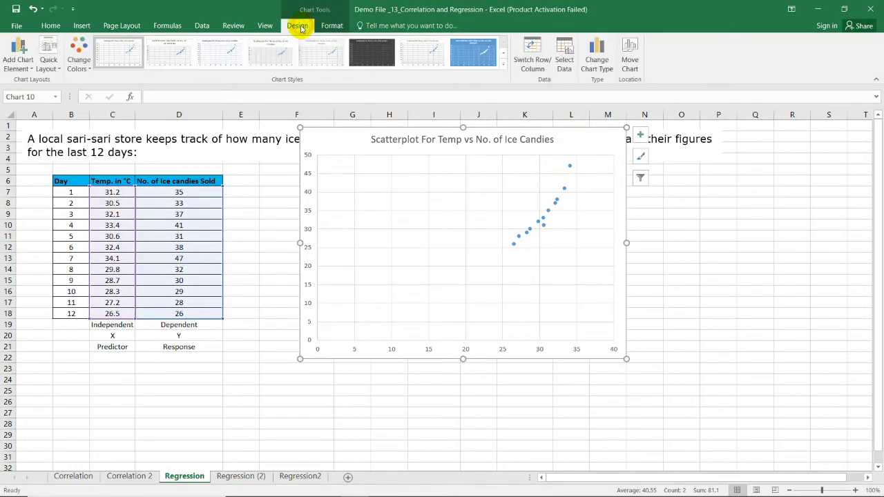
Add a horizontal axis title reading 'Temp in Degree Celsius'.
{"action": "left_click", "coordinate": [19, 63]}
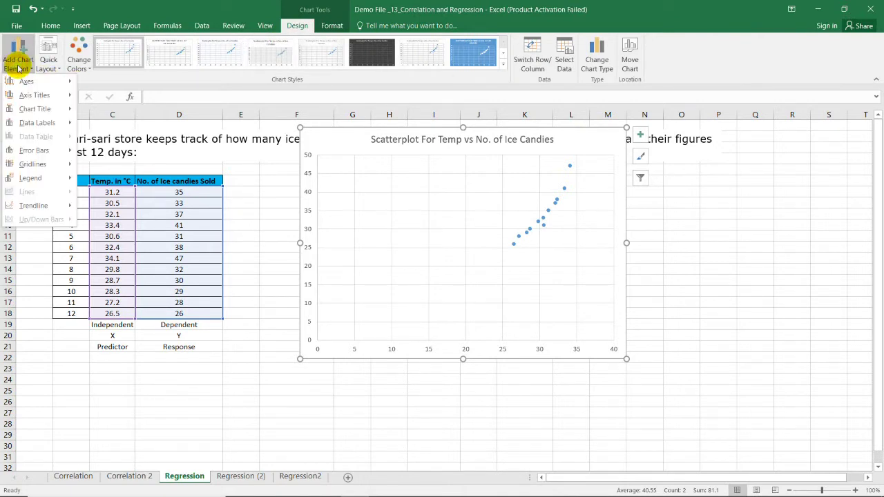
{"action": "mouse_move", "coordinate": [66, 95]}
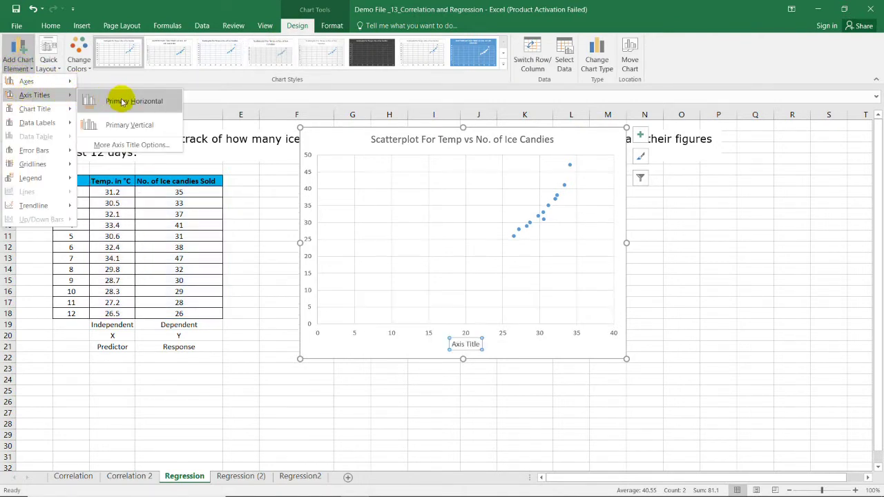
{"action": "left_click", "coordinate": [151, 101]}
{"action": "left_click", "coordinate": [470, 344]}
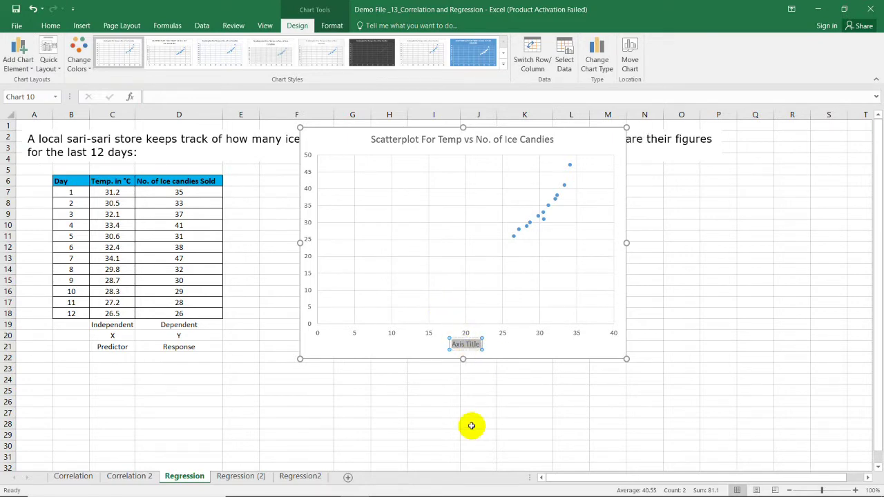
{"action": "type", "text": "Temp in Degree"}
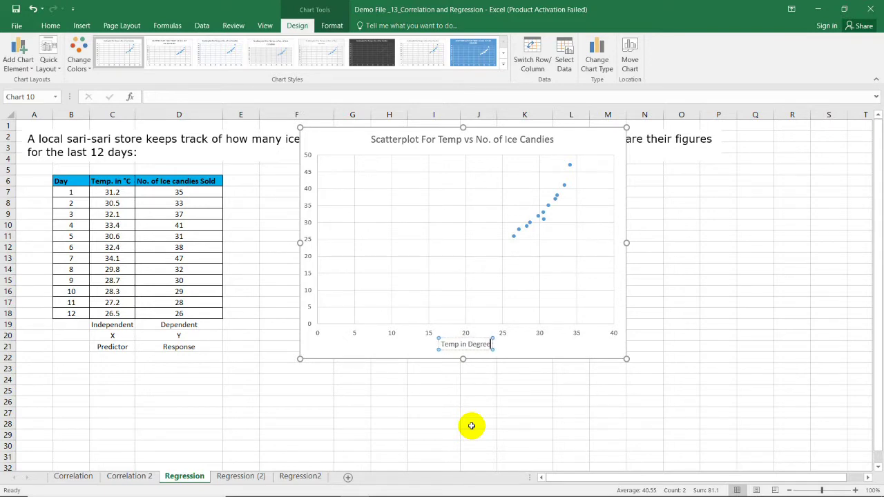
{"action": "type", "text": " Celsius"}
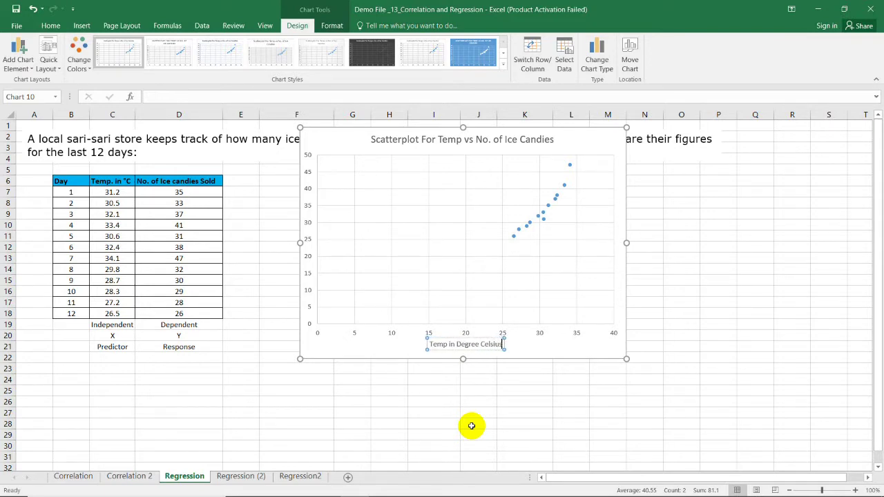
Add a vertical axis title reading 'Number of Ice Candies Sold'.
{"action": "left_click", "coordinate": [17, 48]}
{"action": "mouse_move", "coordinate": [34, 98]}
{"action": "left_click", "coordinate": [113, 123]}
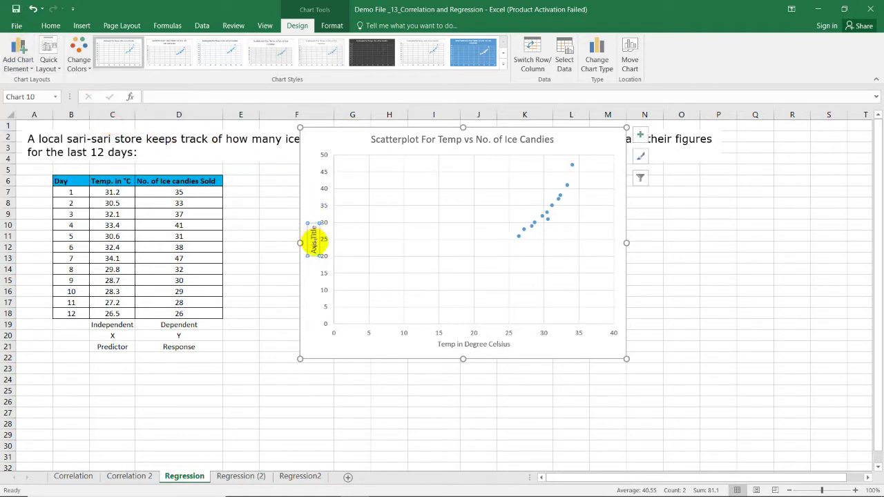
{"action": "triple_click", "coordinate": [312, 243]}
{"action": "type", "text": "Number"}
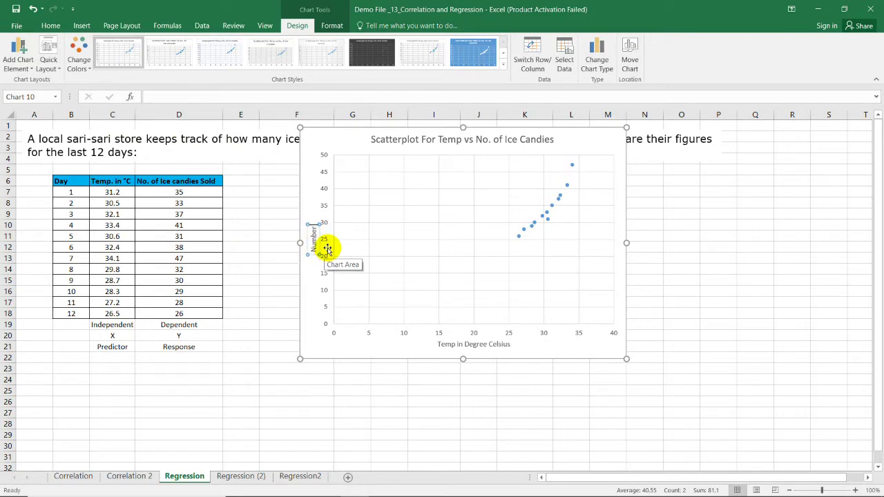
{"action": "type", "text": " of Ice Candies Sold"}
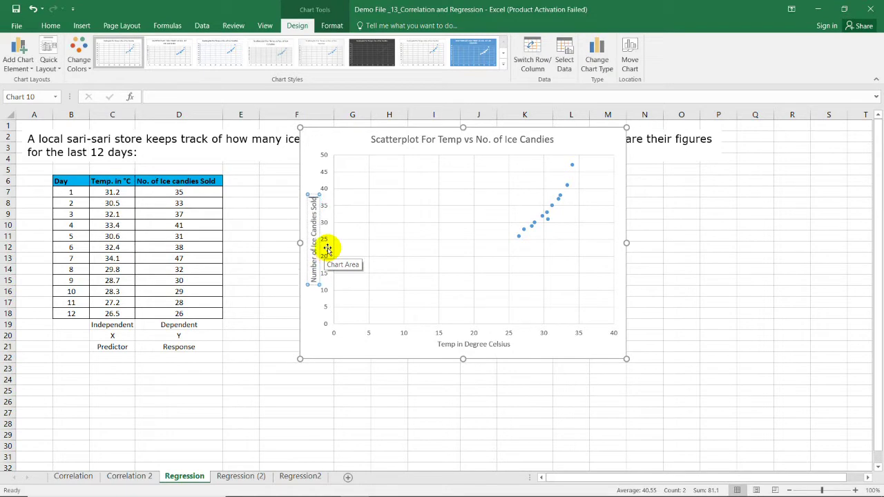
{"action": "left_click", "coordinate": [711, 270]}
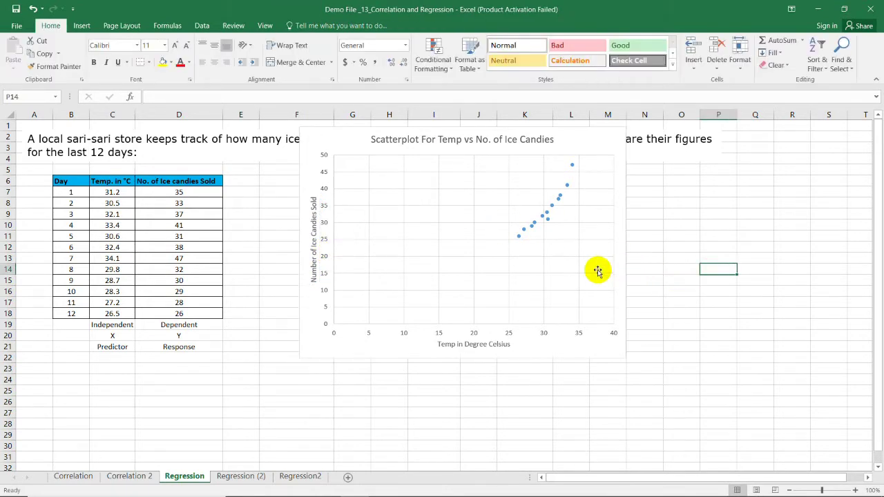
{"action": "left_click", "coordinate": [683, 269]}
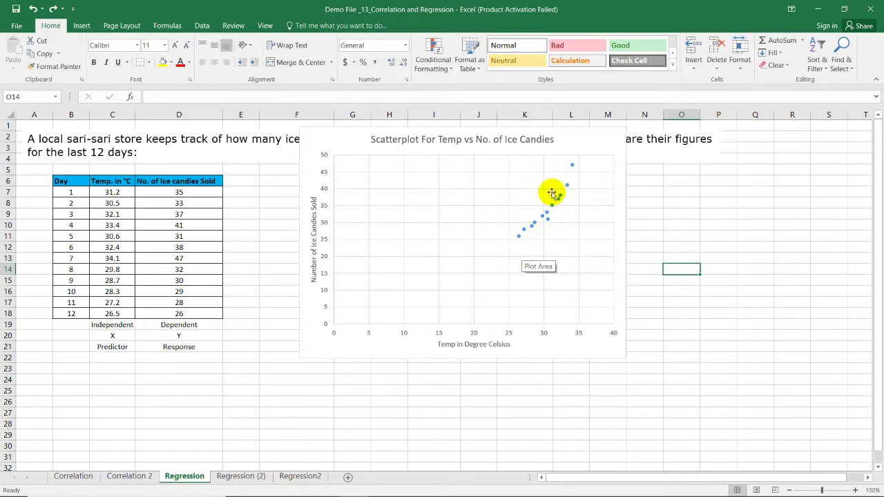
{"action": "left_click", "coordinate": [621, 193]}
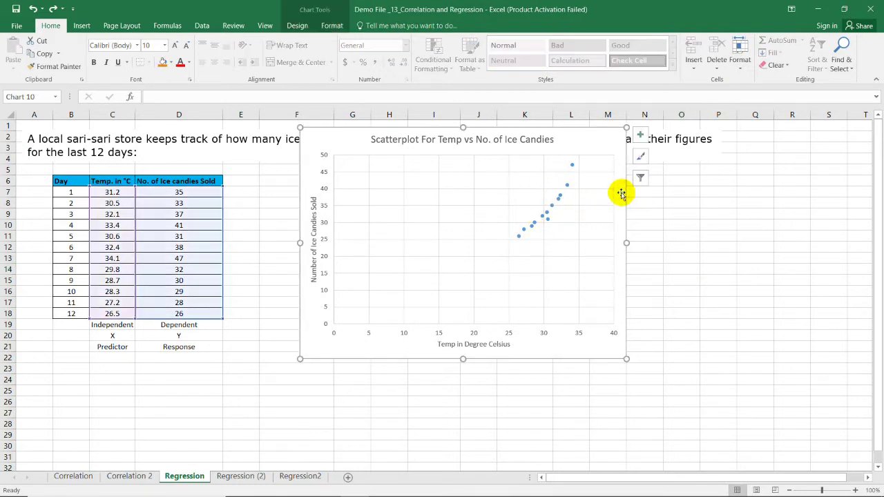
Add a linear trendline and apply a chart style with a shaded plot area.
{"action": "left_click", "coordinate": [297, 25]}
{"action": "left_click", "coordinate": [27, 69]}
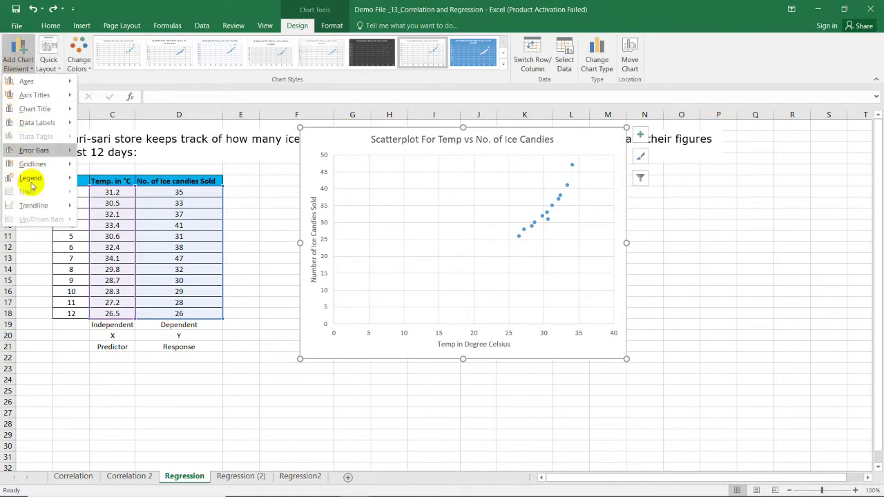
{"action": "mouse_move", "coordinate": [52, 209]}
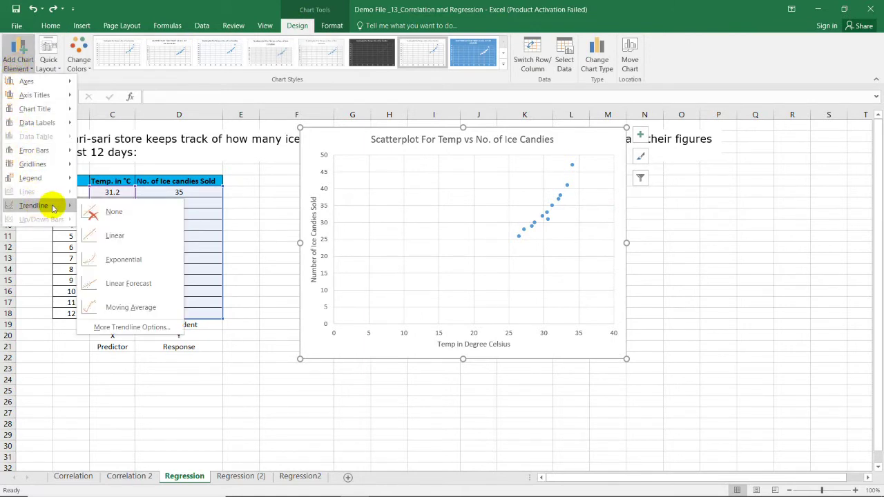
{"action": "left_click", "coordinate": [112, 238]}
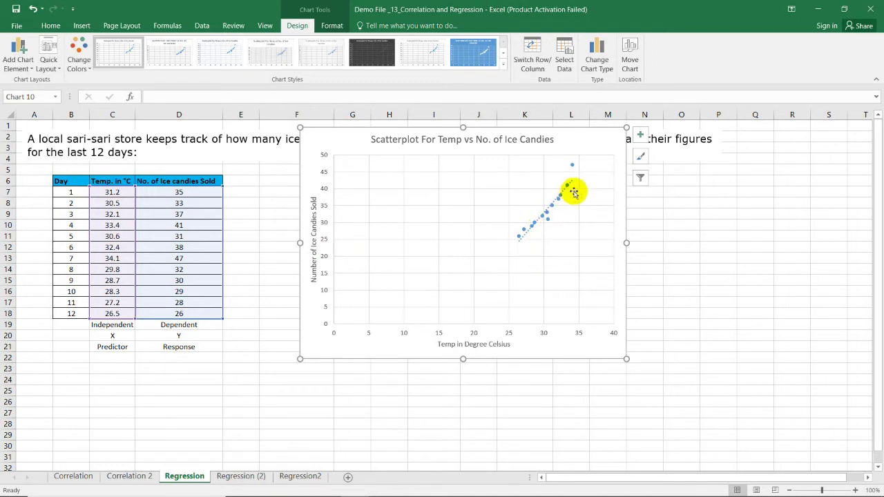
{"action": "left_click", "coordinate": [423, 55]}
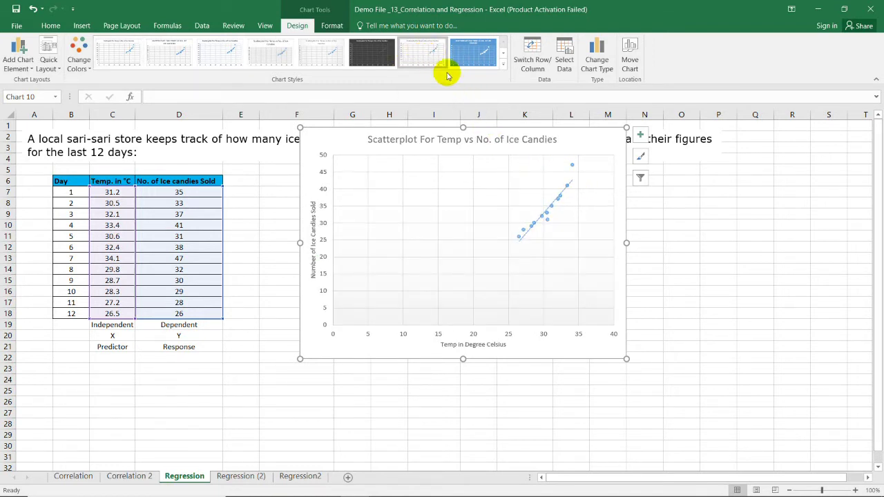
Colour the trendline's outline red.
{"action": "left_click", "coordinate": [524, 237]}
{"action": "right_click", "coordinate": [522, 238]}
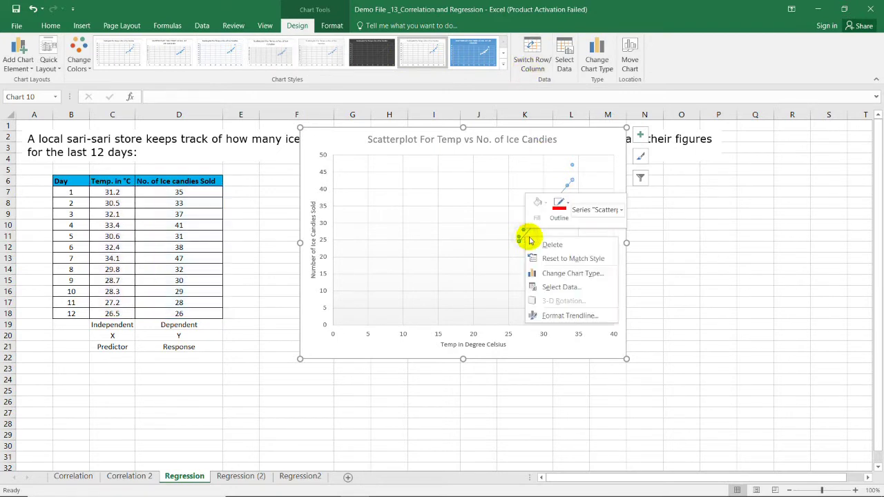
{"action": "left_click", "coordinate": [559, 216]}
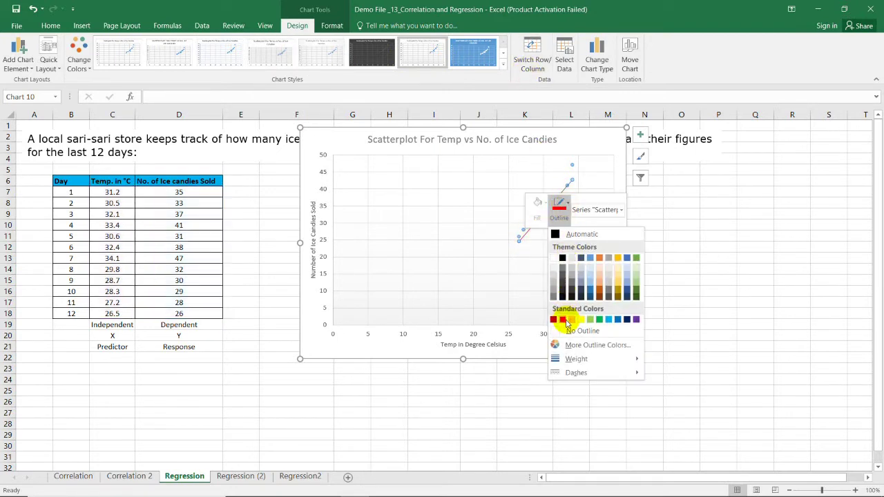
{"action": "left_click", "coordinate": [565, 319]}
{"action": "left_click", "coordinate": [681, 223]}
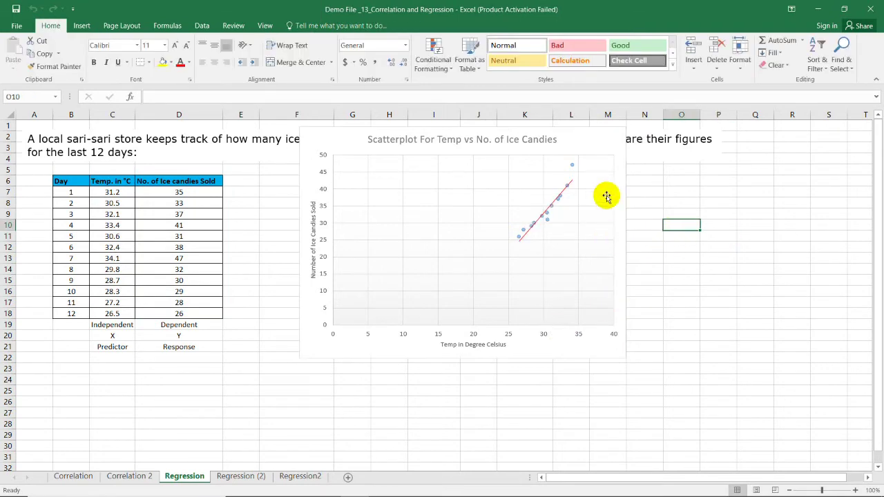
{"action": "left_click", "coordinate": [557, 200]}
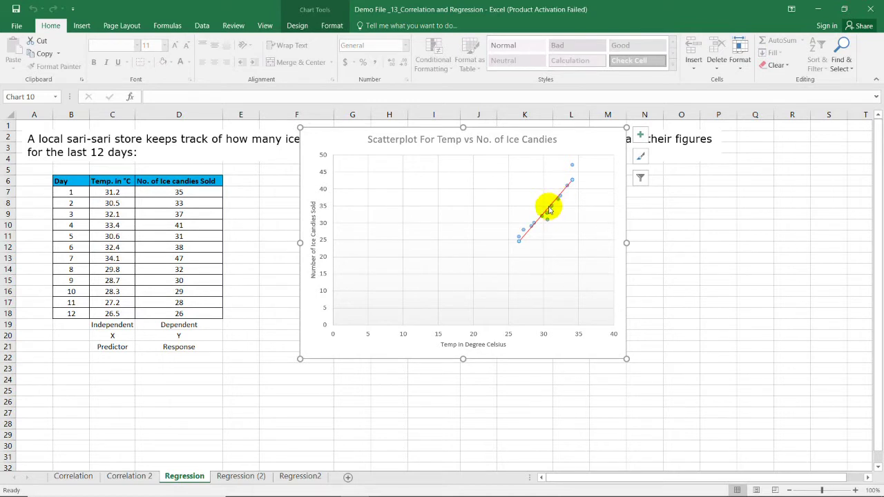
Display the trendline equation y = 2.3856x - 38.606 and R² = 0.9042 on the chart.
{"action": "right_click", "coordinate": [555, 202]}
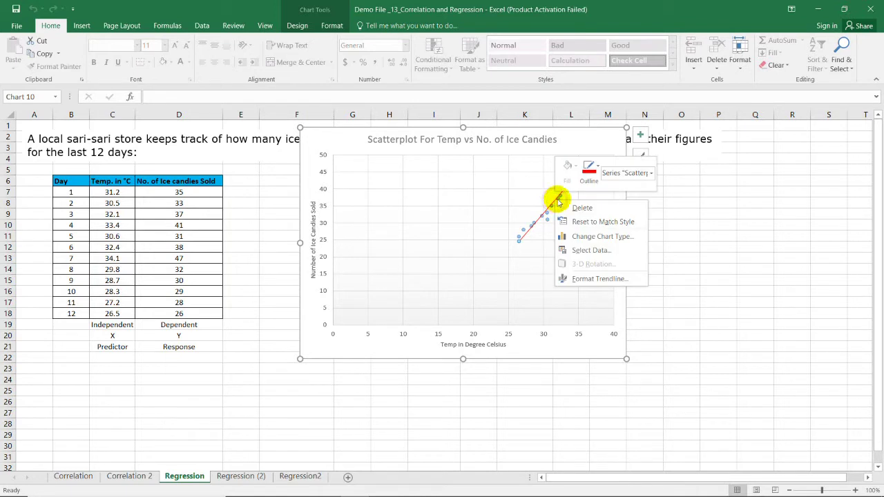
{"action": "left_click", "coordinate": [589, 280]}
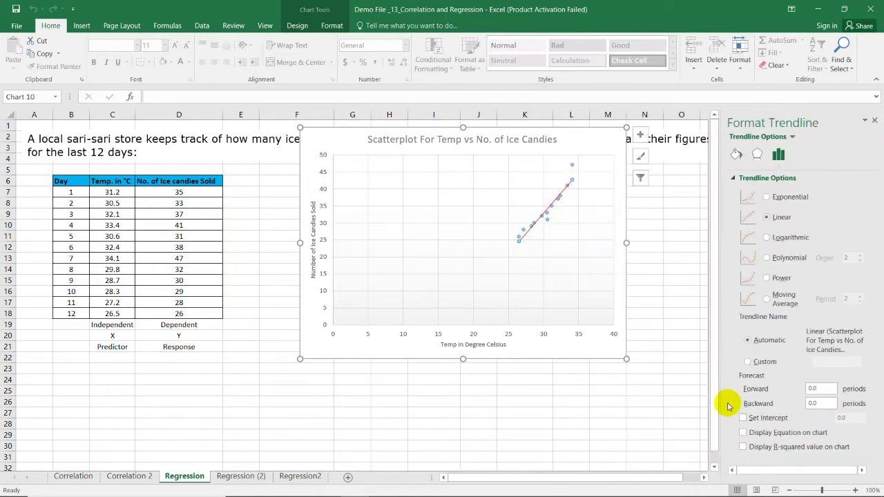
{"action": "left_click", "coordinate": [744, 433]}
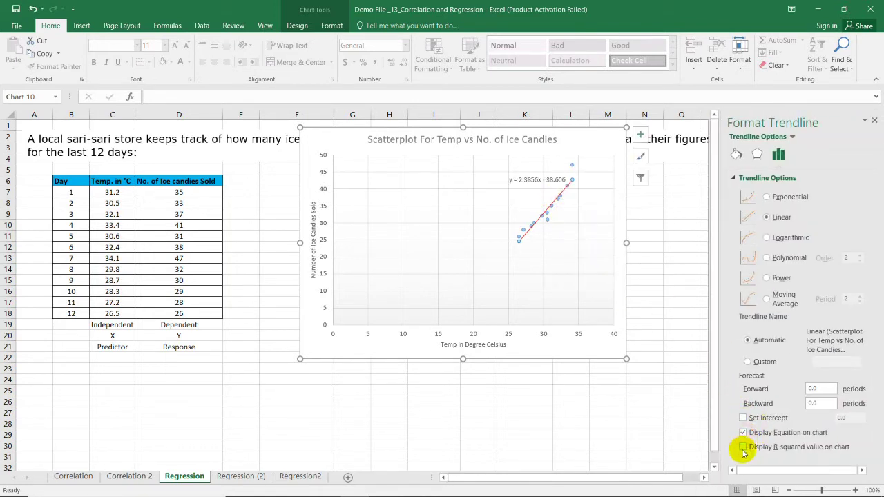
{"action": "left_click", "coordinate": [743, 449]}
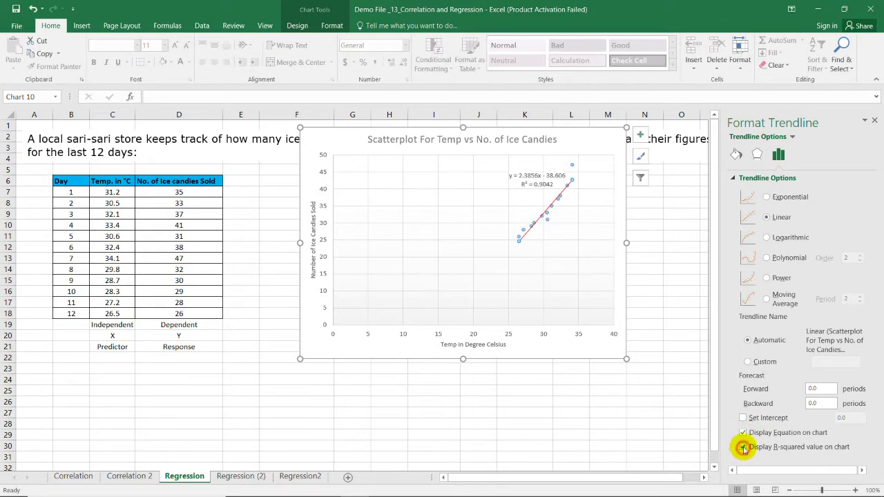
{"action": "left_click", "coordinate": [874, 120]}
{"action": "left_click", "coordinate": [681, 215]}
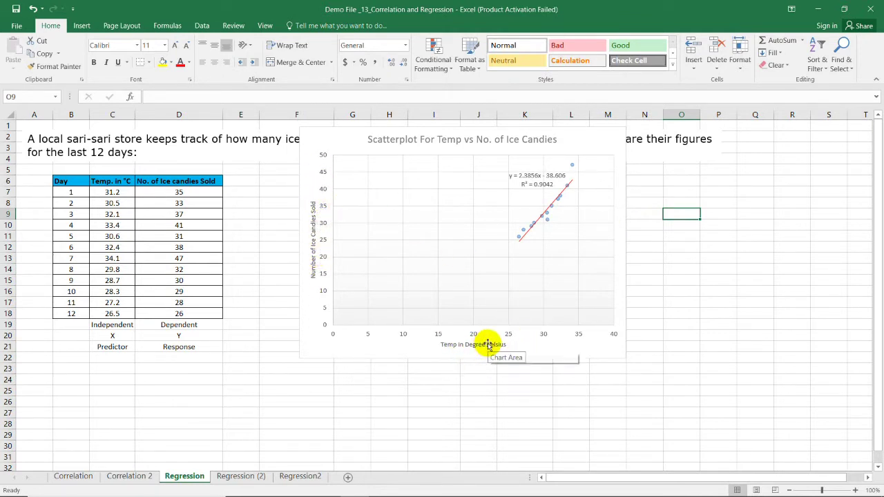
{"action": "key", "text": "Left"}
{"action": "key", "text": "Down"}
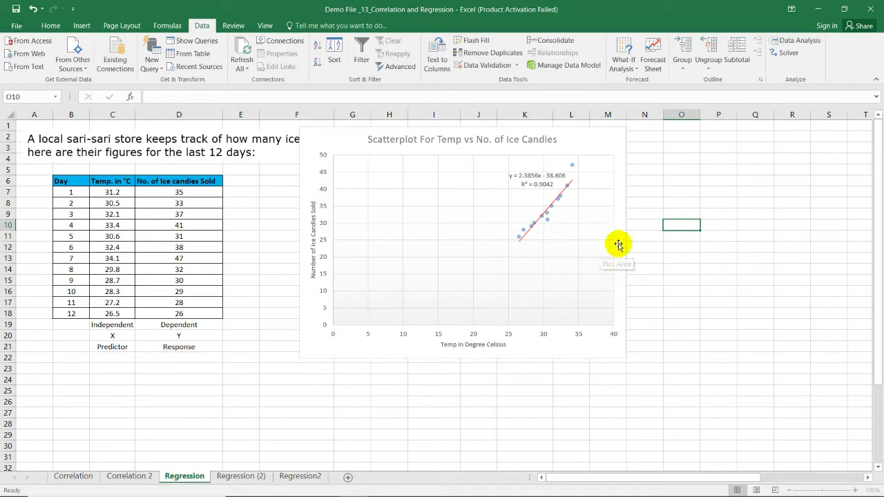
Start a Regression analysis with Y range D6:D18 and X range C6:C18.
{"action": "left_click", "coordinate": [792, 41]}
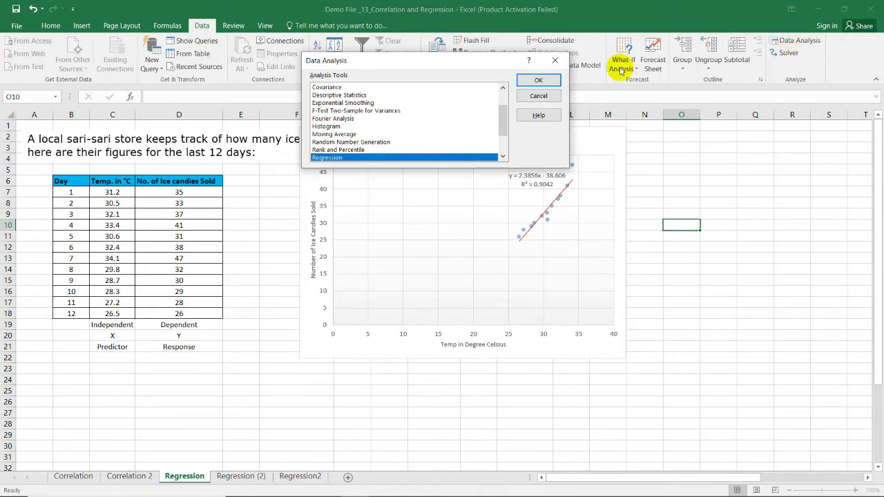
{"action": "scroll", "coordinate": [503, 118], "scroll_direction": "down", "scroll_amount": 1}
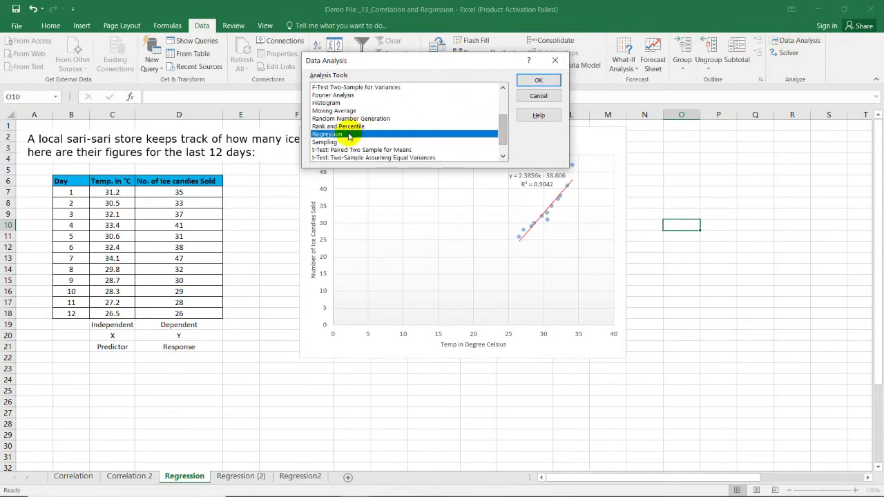
{"action": "left_click", "coordinate": [533, 87]}
{"action": "left_click_drag", "start_coordinate": [405, 21], "coordinate": [415, 65]}
{"action": "left_click_drag", "start_coordinate": [206, 186], "coordinate": [198, 312]}
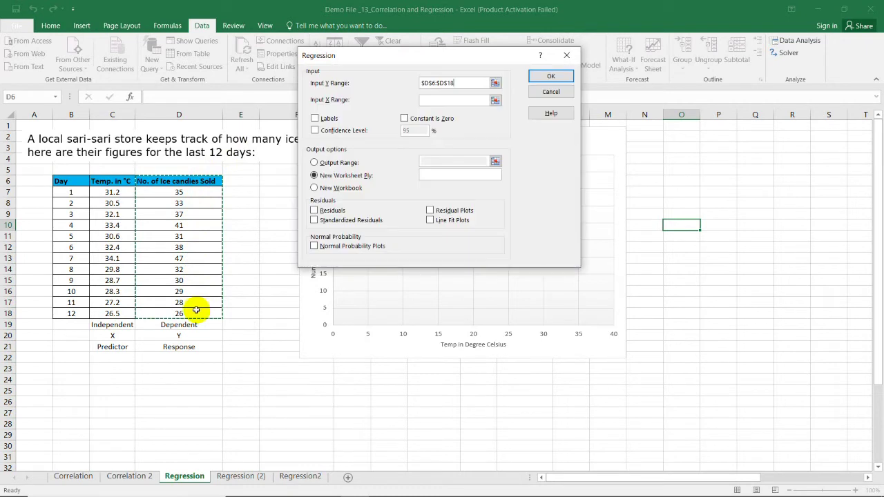
{"action": "left_click", "coordinate": [441, 101]}
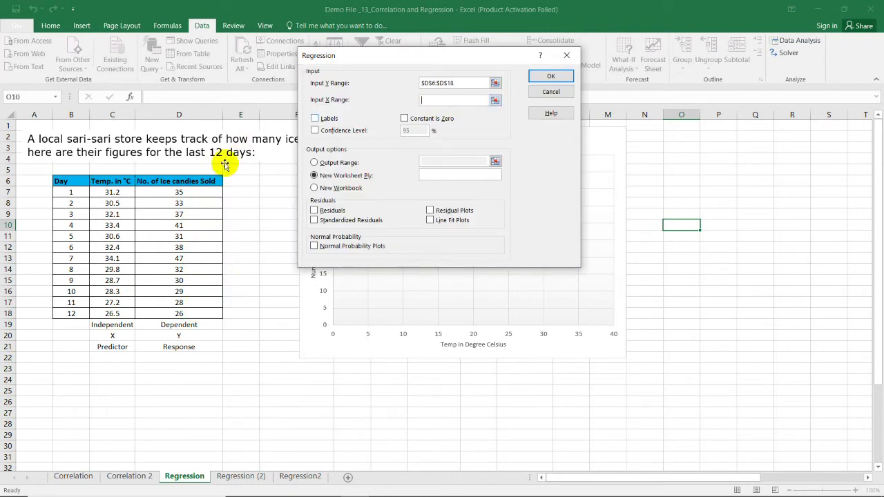
{"action": "left_click", "coordinate": [116, 181]}
{"action": "left_click_drag", "start_coordinate": [116, 182], "coordinate": [116, 315]}
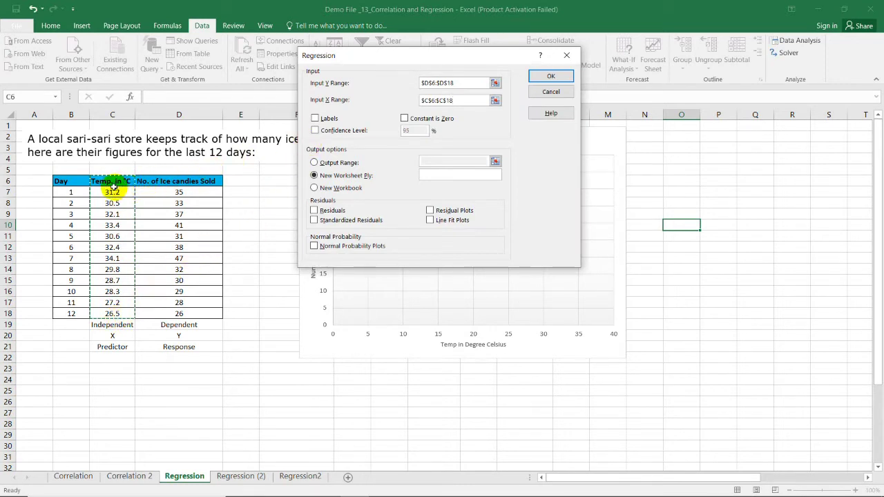
Tick Labels, set the output range to O2, and run the regression.
{"action": "left_click", "coordinate": [315, 119]}
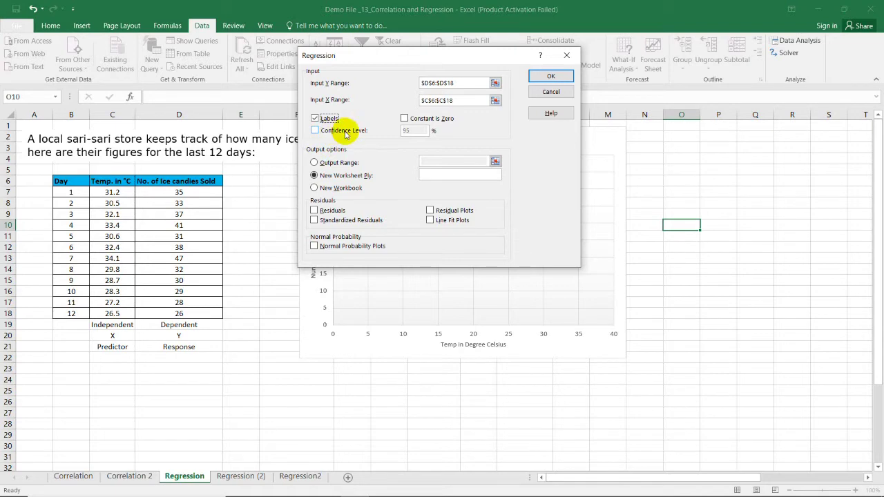
{"action": "left_click", "coordinate": [314, 163]}
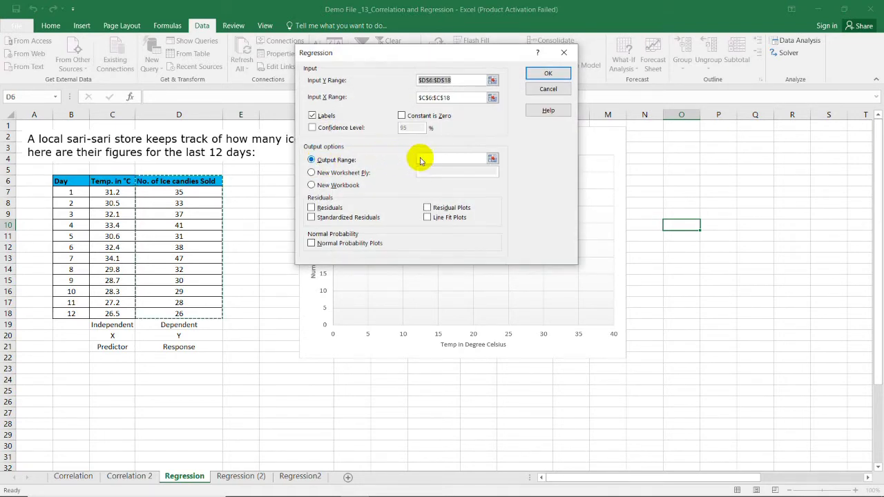
{"action": "left_click", "coordinate": [427, 158]}
{"action": "left_click_drag", "start_coordinate": [670, 142], "coordinate": [845, 258]}
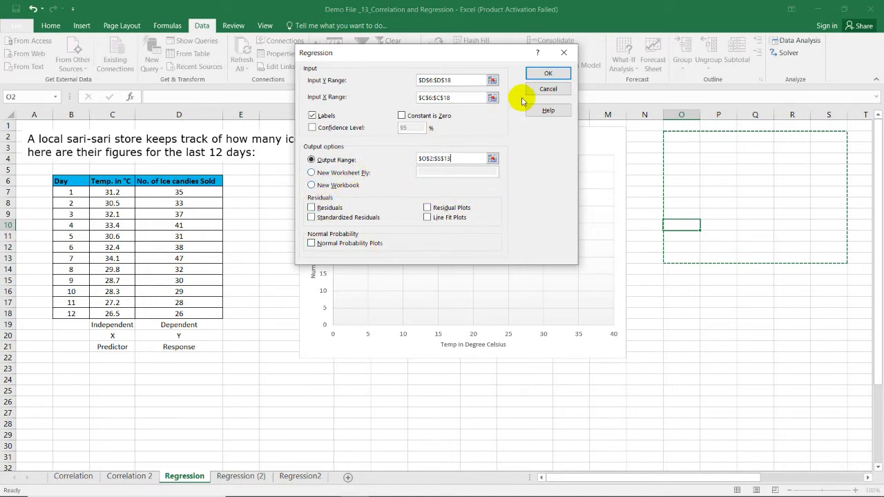
{"action": "left_click", "coordinate": [544, 74]}
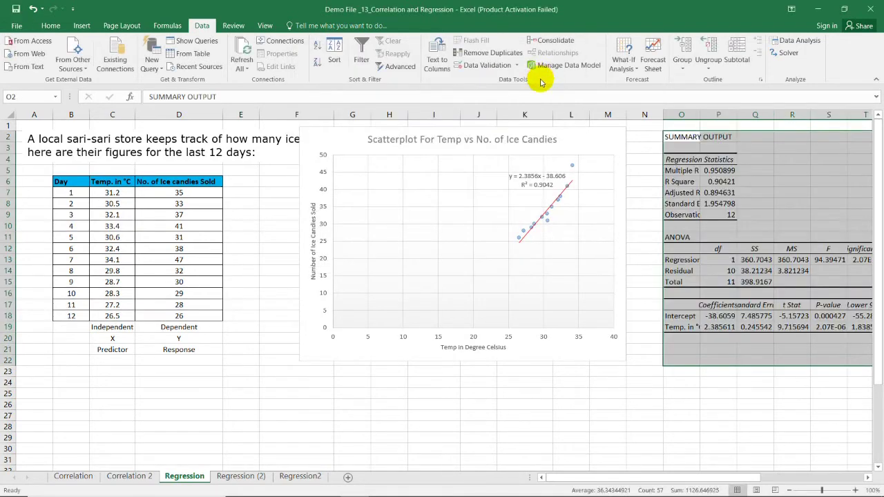
Widen the label column and trim the regression statistics to three decimals.
{"action": "left_click", "coordinate": [644, 449]}
{"action": "left_click_drag", "start_coordinate": [629, 476], "coordinate": [675, 478]}
{"action": "left_click", "coordinate": [615, 249]}
{"action": "left_click", "coordinate": [461, 181]}
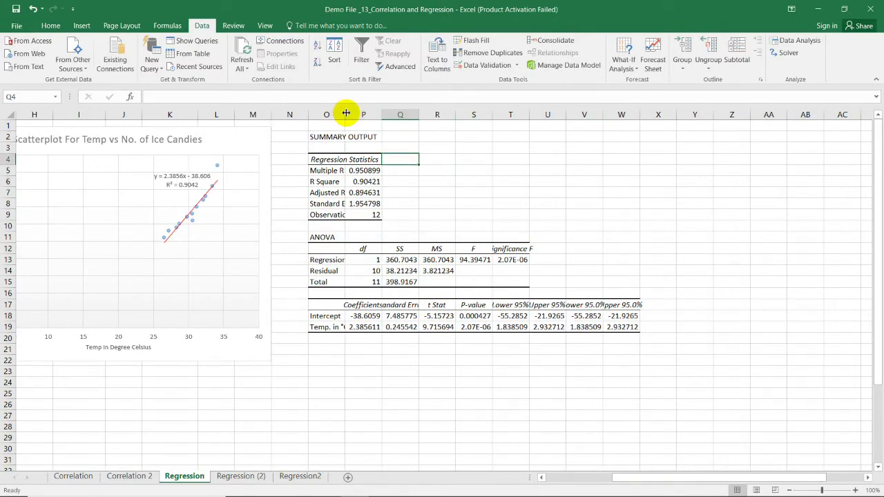
{"action": "left_click_drag", "start_coordinate": [401, 170], "coordinate": [410, 204]}
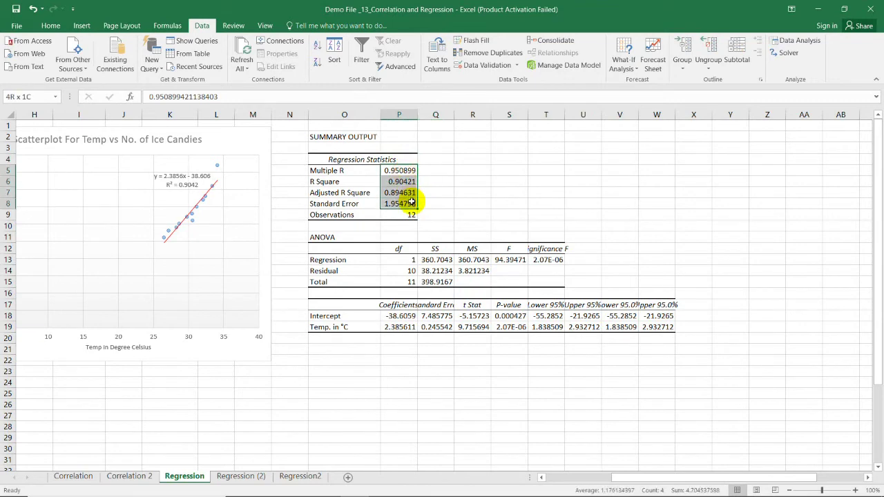
{"action": "left_click", "coordinate": [51, 26]}
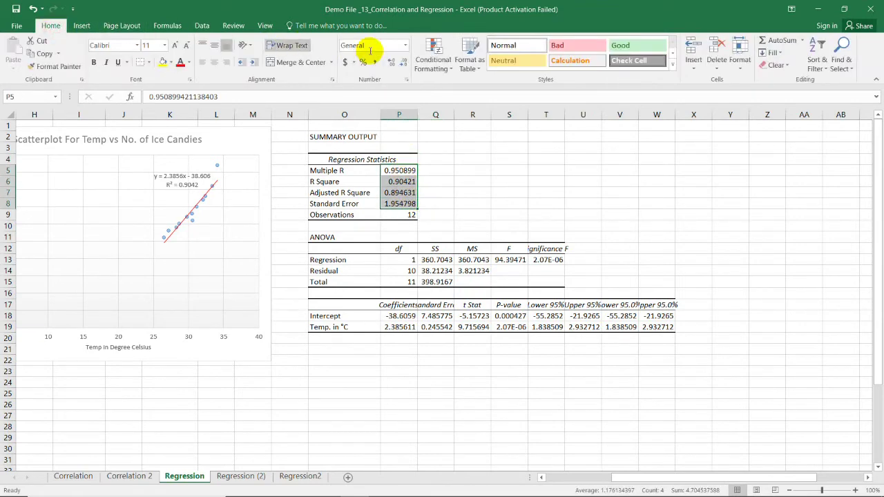
{"action": "left_click", "coordinate": [403, 64]}
{"action": "left_click", "coordinate": [405, 64]}
{"action": "left_click", "coordinate": [406, 64]}
Show the ANOVA values and the Intercept and temperature coefficients with three decimals.
{"action": "left_click_drag", "start_coordinate": [421, 258], "coordinate": [538, 281]}
{"action": "left_click", "coordinate": [405, 63]}
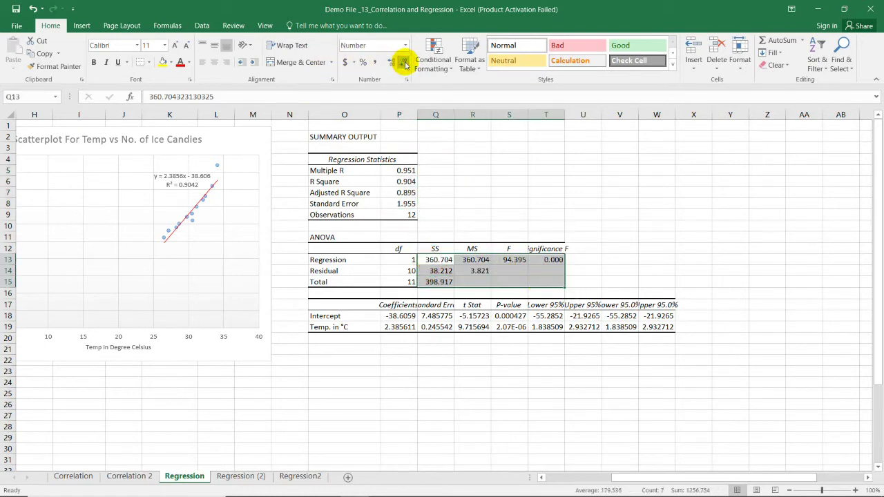
{"action": "left_click", "coordinate": [404, 64]}
{"action": "left_click", "coordinate": [661, 237]}
{"action": "left_click_drag", "start_coordinate": [441, 261], "coordinate": [535, 282]}
{"action": "left_click", "coordinate": [391, 61]}
{"action": "left_click", "coordinate": [596, 234]}
{"action": "left_click_drag", "start_coordinate": [399, 317], "coordinate": [660, 330]}
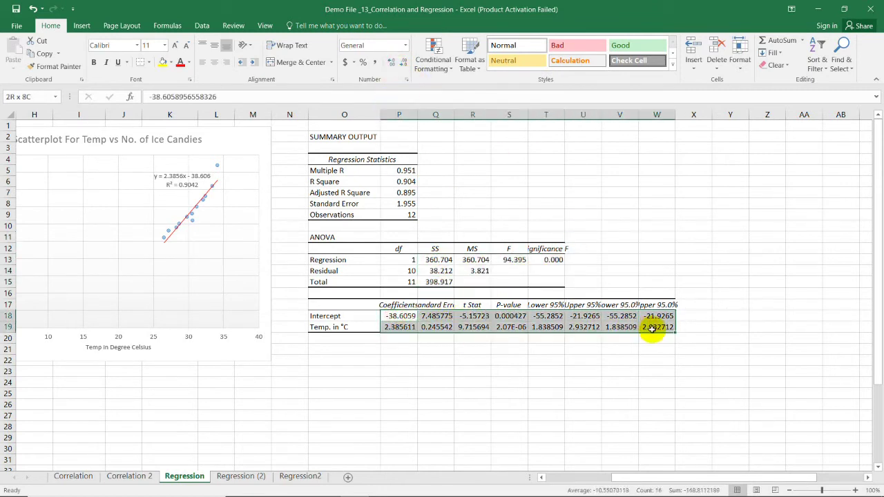
{"action": "left_click", "coordinate": [405, 63]}
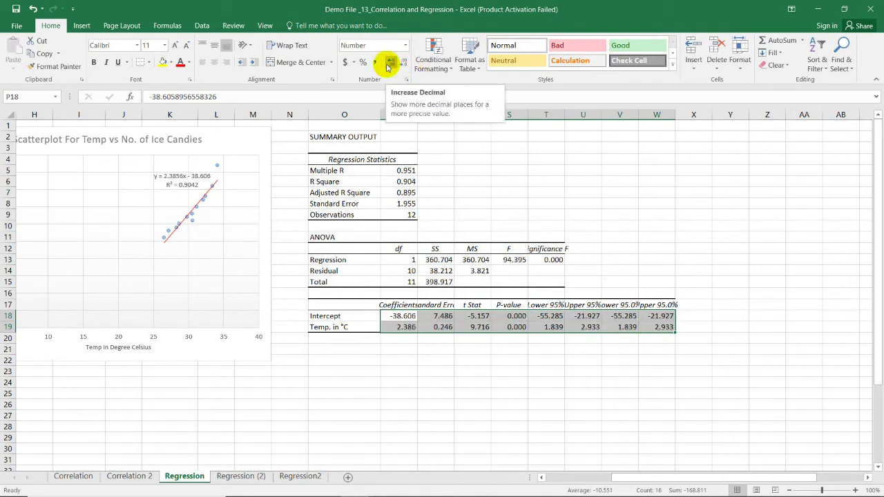
{"action": "left_click", "coordinate": [575, 217]}
{"action": "left_click", "coordinate": [475, 160]}
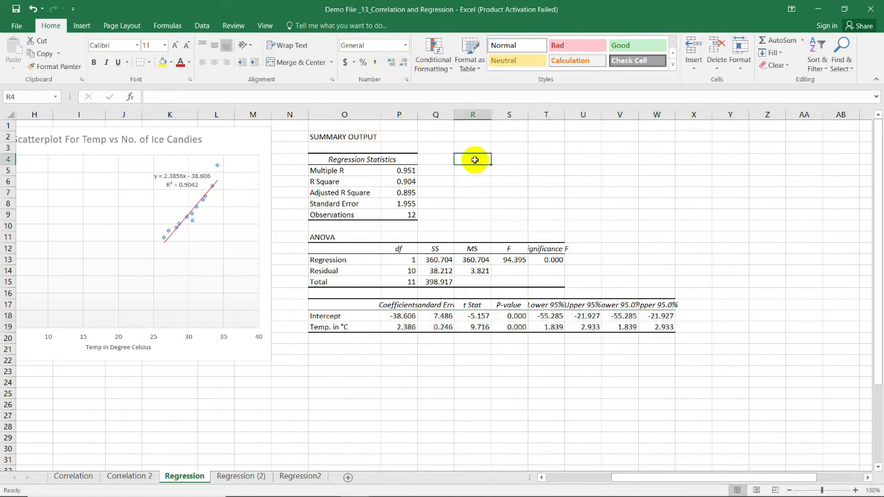
{"action": "left_click", "coordinate": [438, 172]}
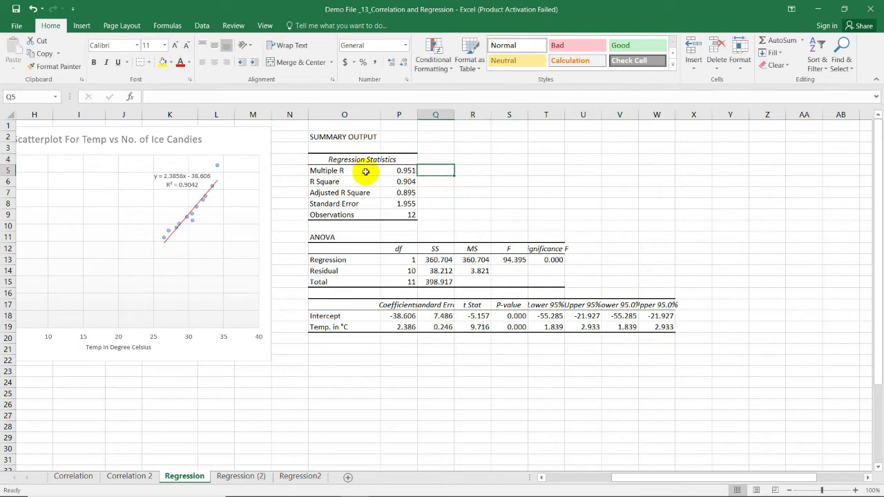
Label Multiple R as 'Correlation' in Q5 and autofit column Q.
{"action": "left_click", "coordinate": [436, 171]}
{"action": "type", "text": "Correlation"}
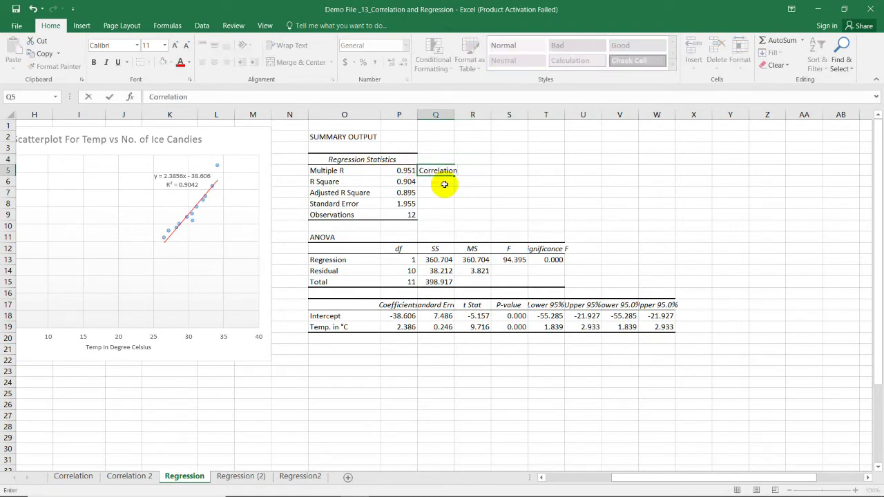
{"action": "key", "text": "Return"}
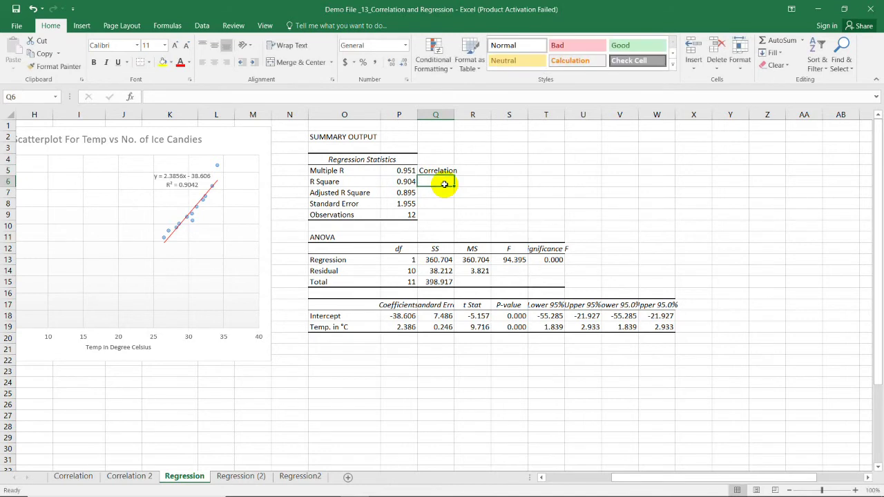
{"action": "left_click", "coordinate": [545, 114]}
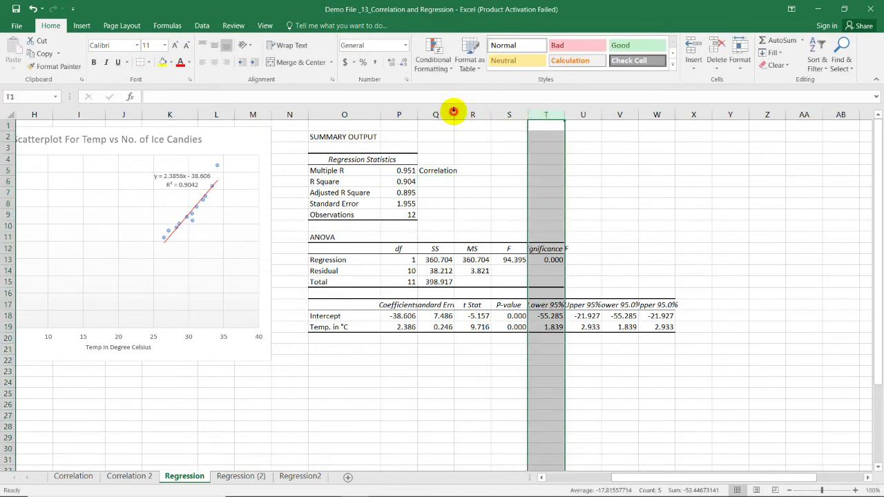
{"action": "double_click", "coordinate": [454, 113]}
{"action": "left_click", "coordinate": [483, 148]}
{"action": "left_click", "coordinate": [407, 171]}
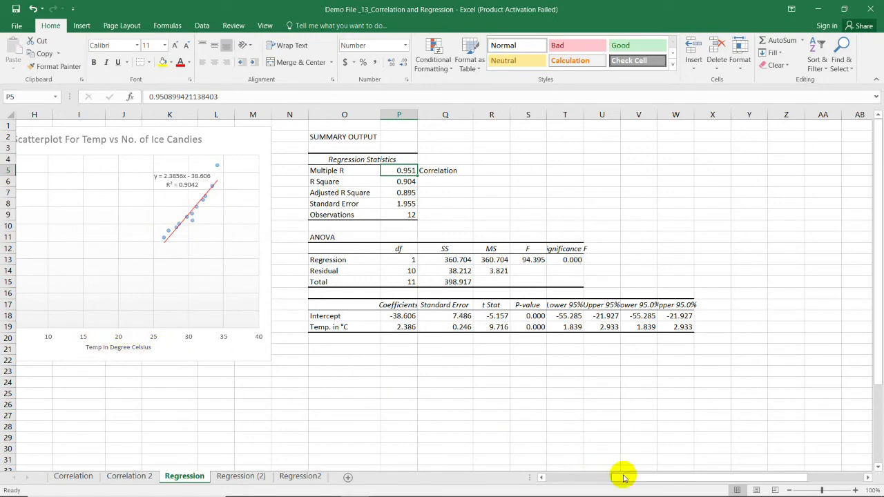
Label R Square as 'Correlation of Determination' in Q6 and widen column Q to fit it.
{"action": "left_click_drag", "start_coordinate": [623, 477], "coordinate": [563, 477]}
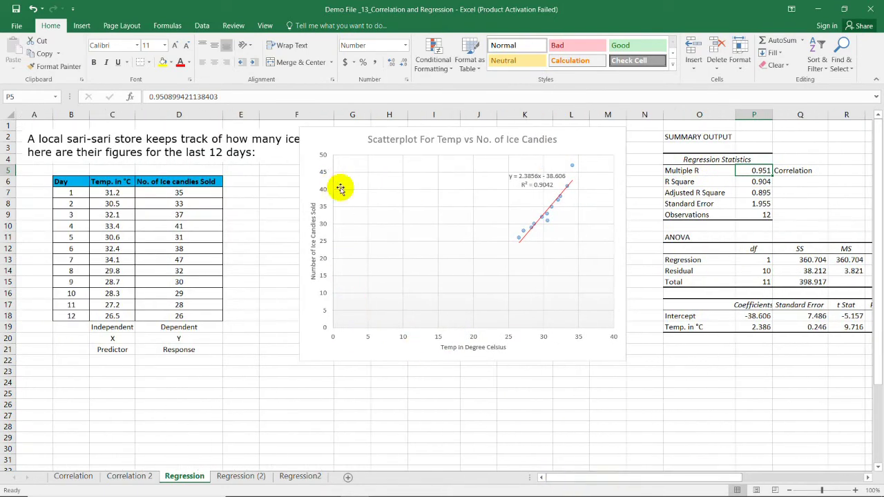
{"action": "left_click_drag", "start_coordinate": [695, 478], "coordinate": [760, 477]}
{"action": "left_click", "coordinate": [361, 181]}
{"action": "left_click", "coordinate": [397, 183]}
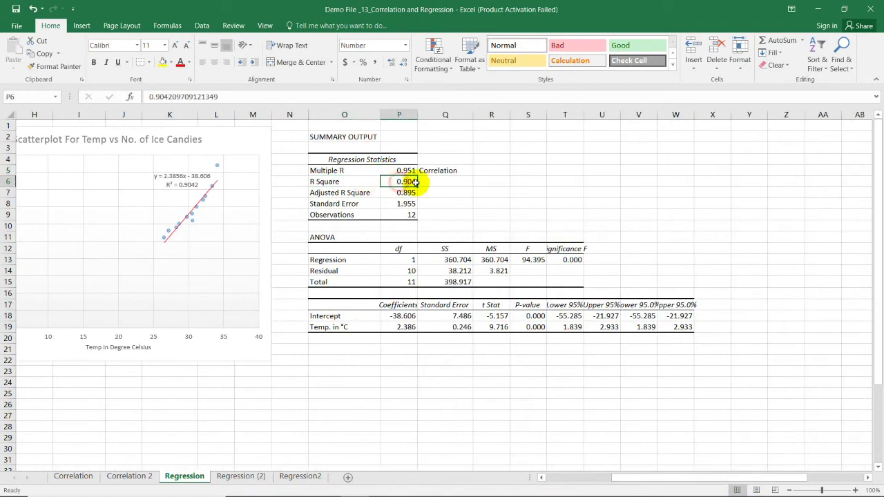
{"action": "left_click", "coordinate": [433, 183]}
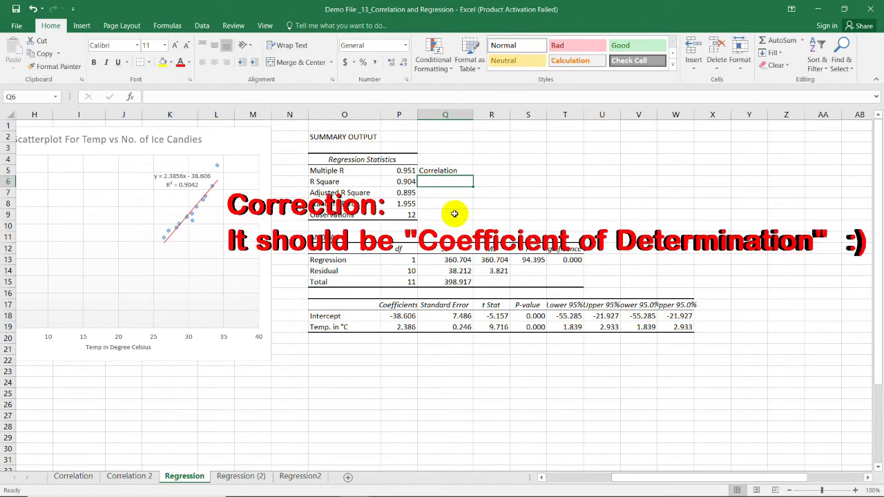
{"action": "type", "text": "Correlation of Determination"}
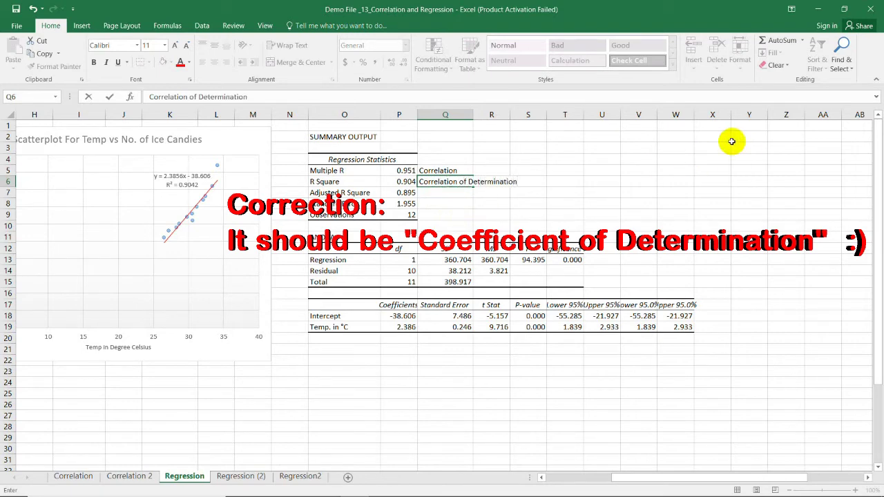
{"action": "left_click", "coordinate": [566, 173]}
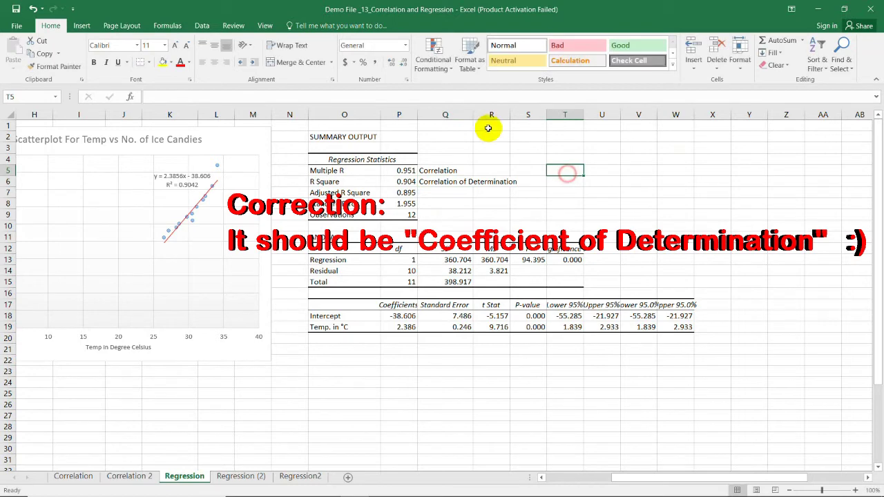
{"action": "double_click", "coordinate": [473, 114]}
{"action": "left_click", "coordinate": [406, 182]}
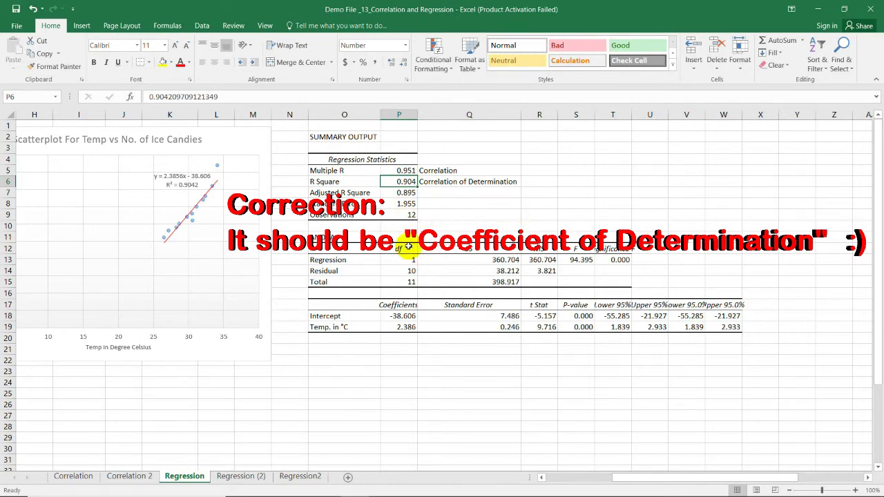
{"action": "left_click_drag", "start_coordinate": [661, 478], "coordinate": [557, 477]}
Review the scatterplot, its Number of Ice Candies Sold axis title and the Adjusted R Square value.
{"action": "left_click", "coordinate": [428, 340]}
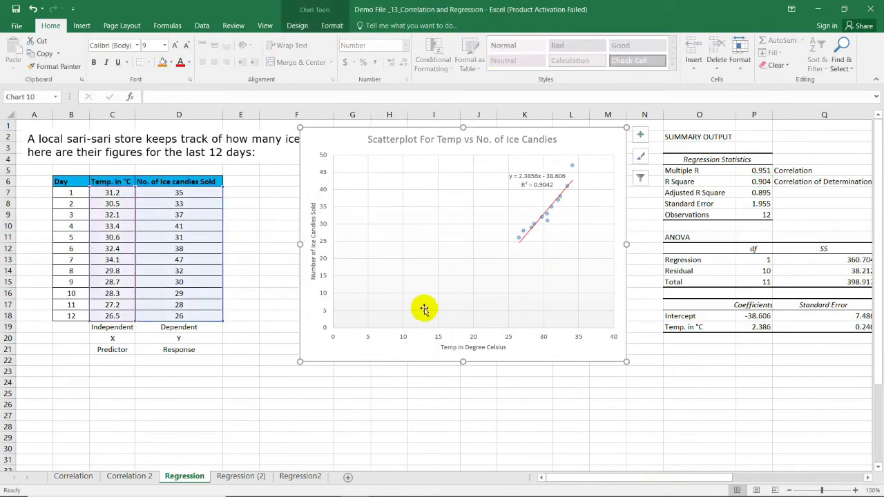
{"action": "left_click", "coordinate": [317, 259]}
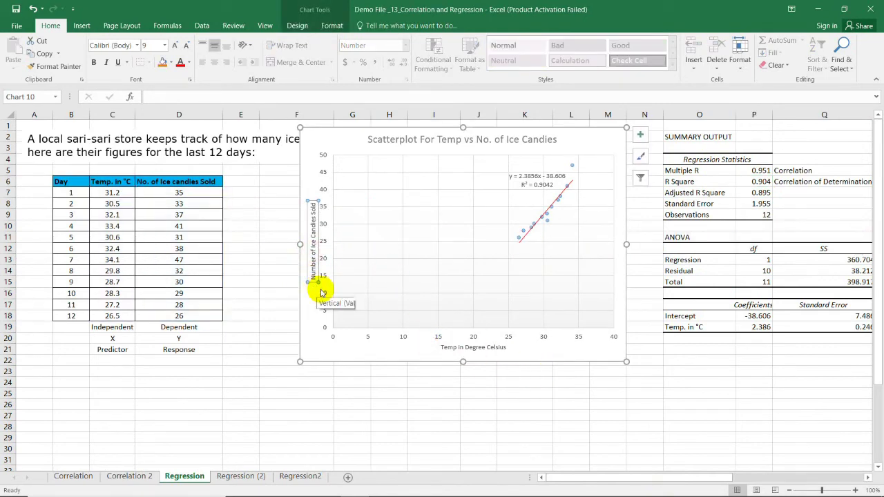
{"action": "left_click", "coordinate": [702, 368]}
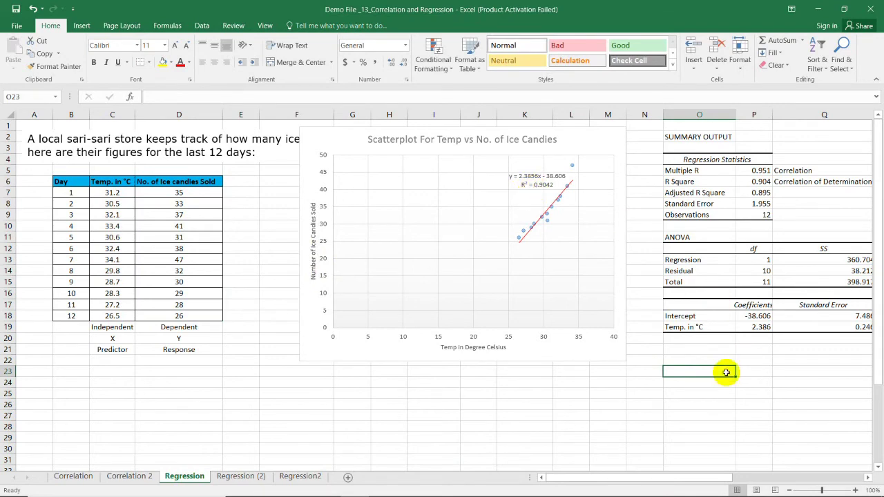
{"action": "left_click_drag", "start_coordinate": [655, 474], "coordinate": [729, 477]}
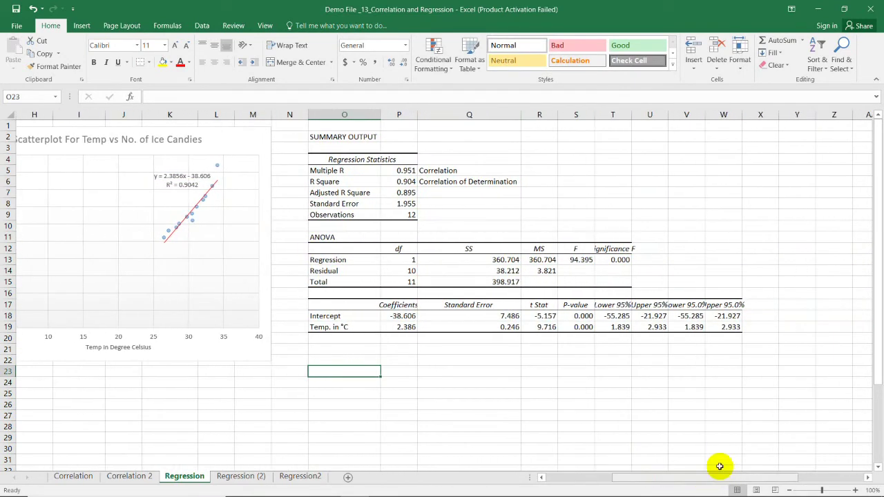
{"action": "left_click", "coordinate": [409, 193]}
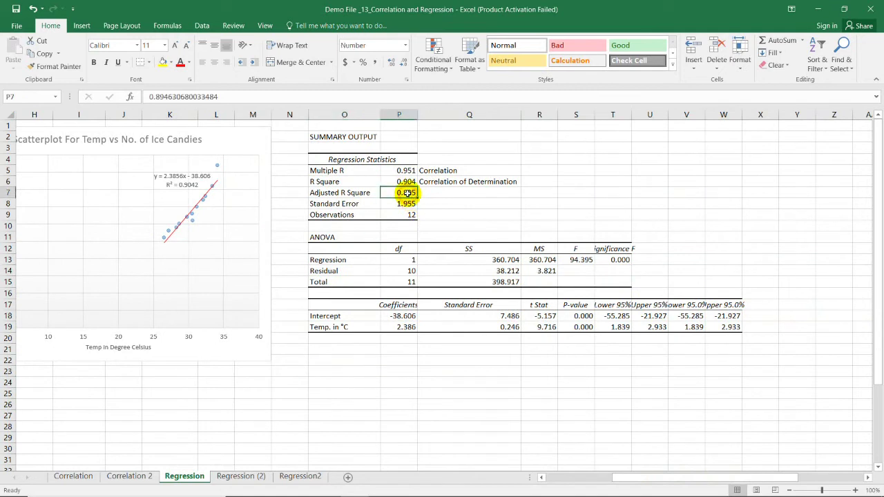
{"action": "left_click", "coordinate": [319, 183]}
{"action": "left_click_drag", "start_coordinate": [344, 196], "coordinate": [405, 192]}
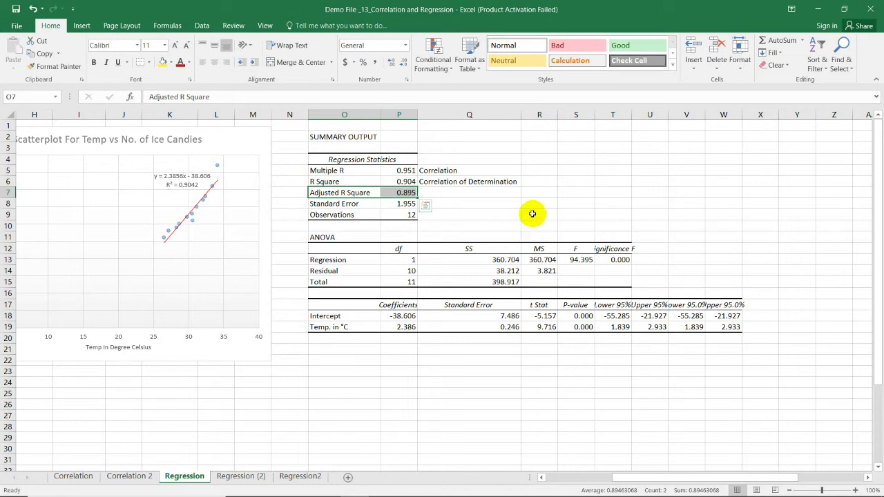
{"action": "left_click", "coordinate": [530, 213]}
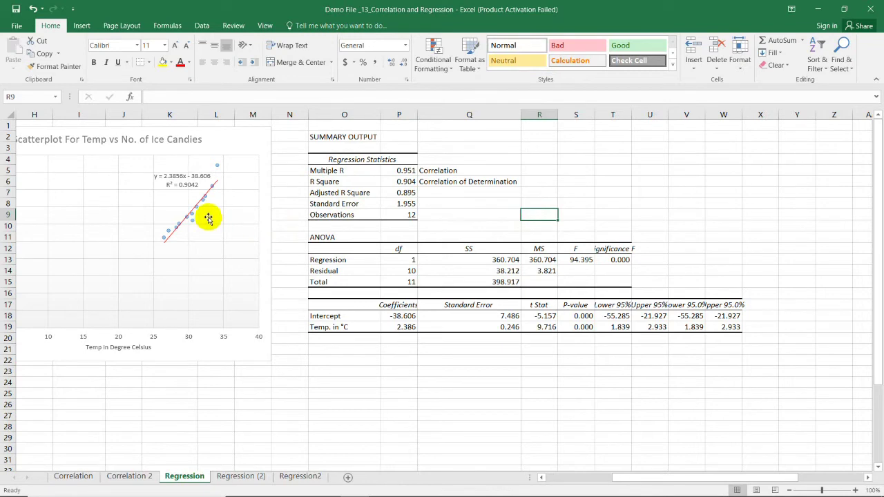
Check R Square 0.904 and Standard Error 1.955, then autofit column T for Significance F.
{"action": "left_click", "coordinate": [402, 181]}
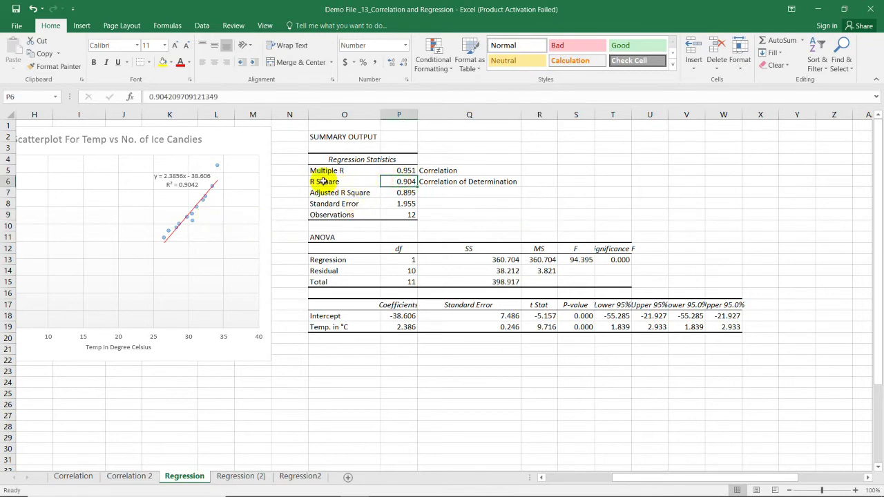
{"action": "left_click_drag", "start_coordinate": [322, 181], "coordinate": [468, 177]}
{"action": "left_click", "coordinate": [365, 204]}
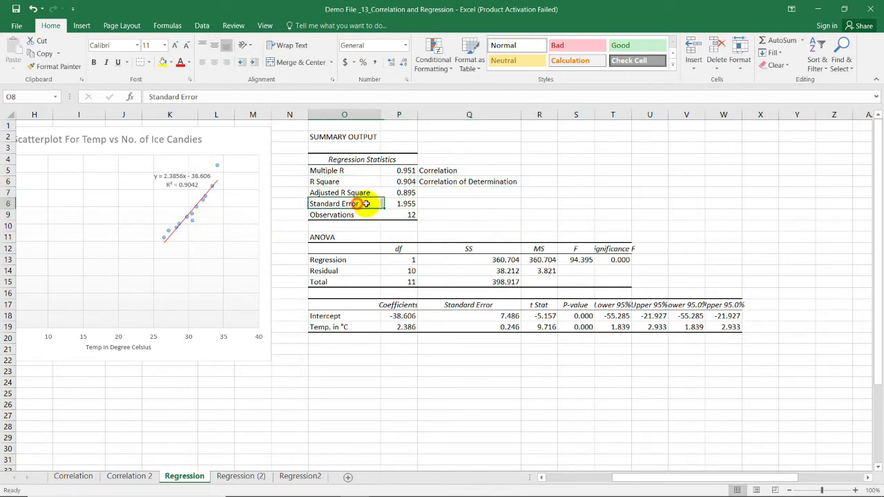
{"action": "left_click", "coordinate": [408, 204]}
{"action": "left_click", "coordinate": [462, 216]}
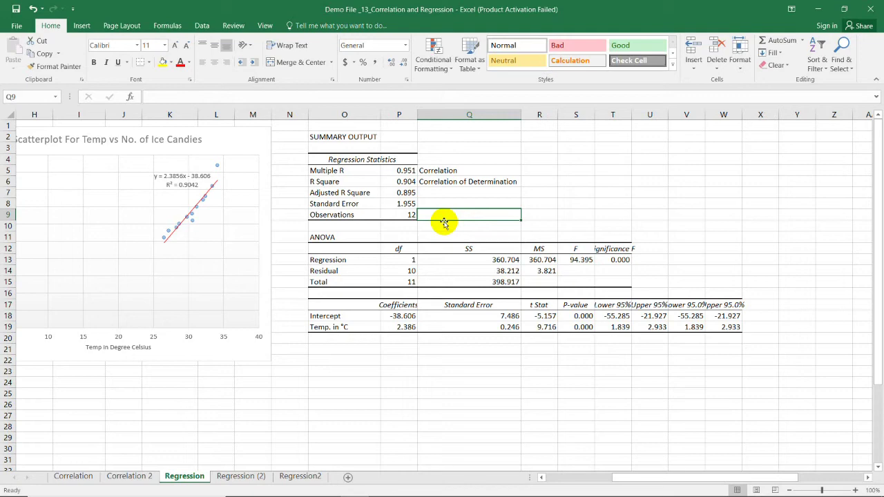
{"action": "left_click", "coordinate": [402, 204]}
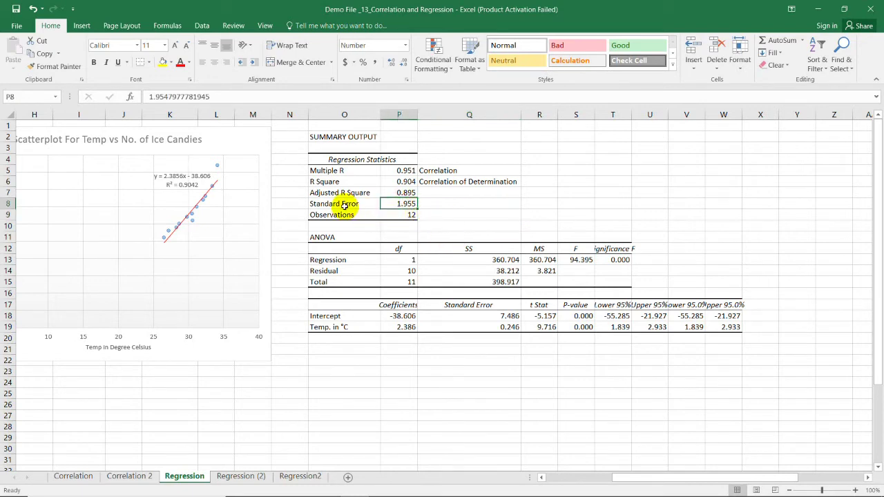
{"action": "left_click", "coordinate": [339, 204]}
{"action": "left_click", "coordinate": [343, 215]}
{"action": "left_click", "coordinate": [464, 215]}
{"action": "left_click", "coordinate": [766, 237]}
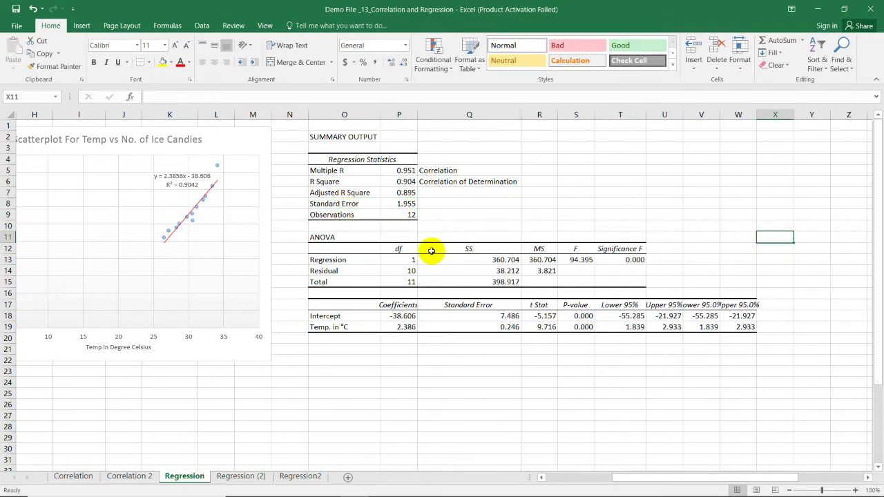
Label the cell above Significance F (0.000) as 'p-value' in the ANOVA table.
{"action": "left_click", "coordinate": [346, 238]}
{"action": "left_click_drag", "start_coordinate": [348, 243], "coordinate": [622, 278]}
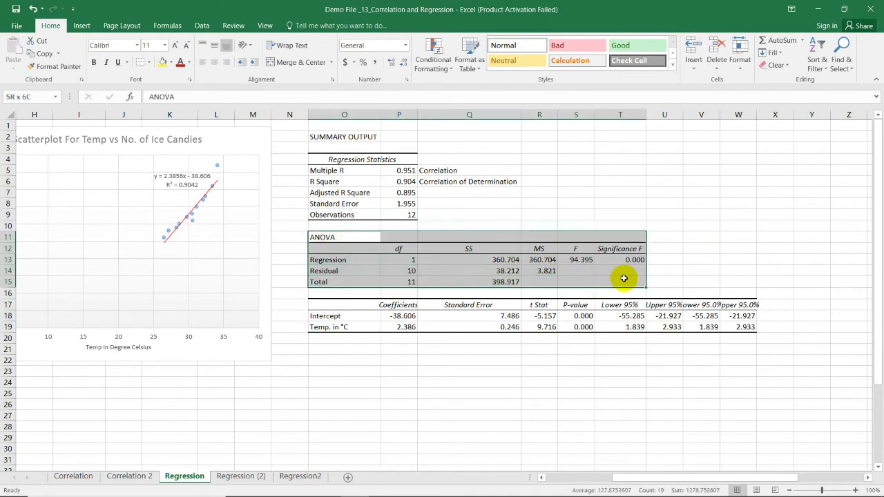
{"action": "left_click", "coordinate": [665, 249]}
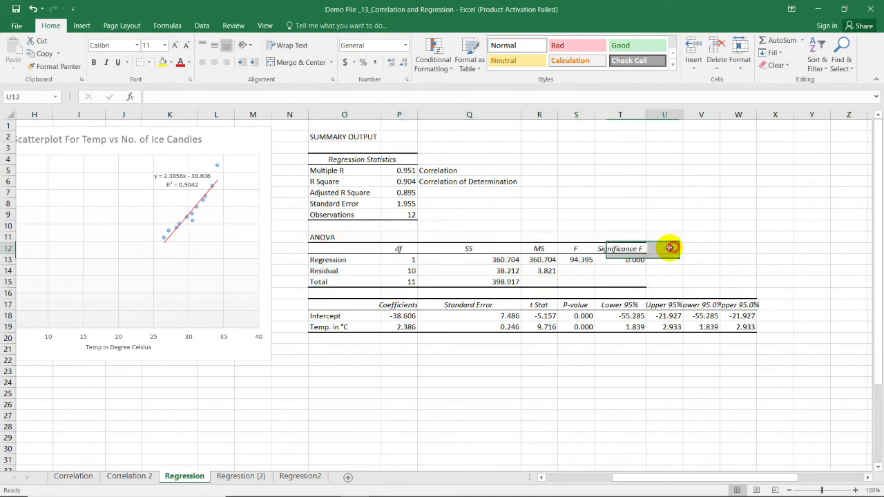
{"action": "left_click", "coordinate": [634, 260]}
{"action": "left_click", "coordinate": [622, 237]}
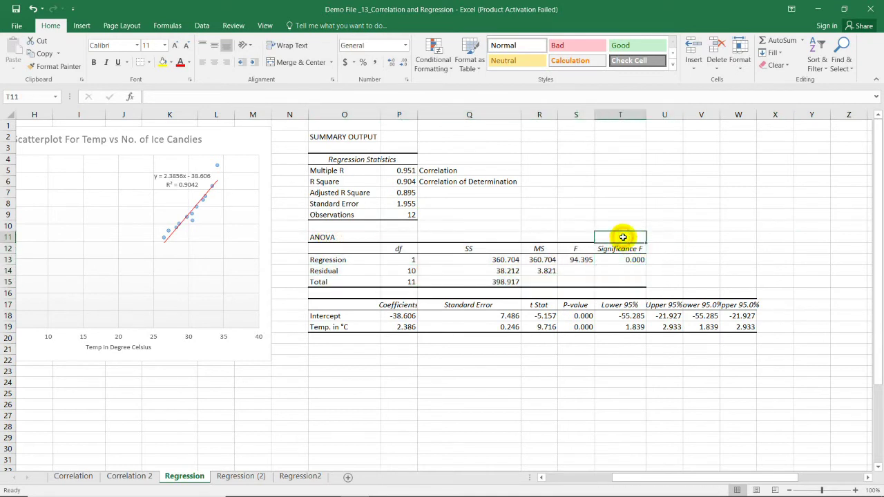
{"action": "type", "text": "p-value"}
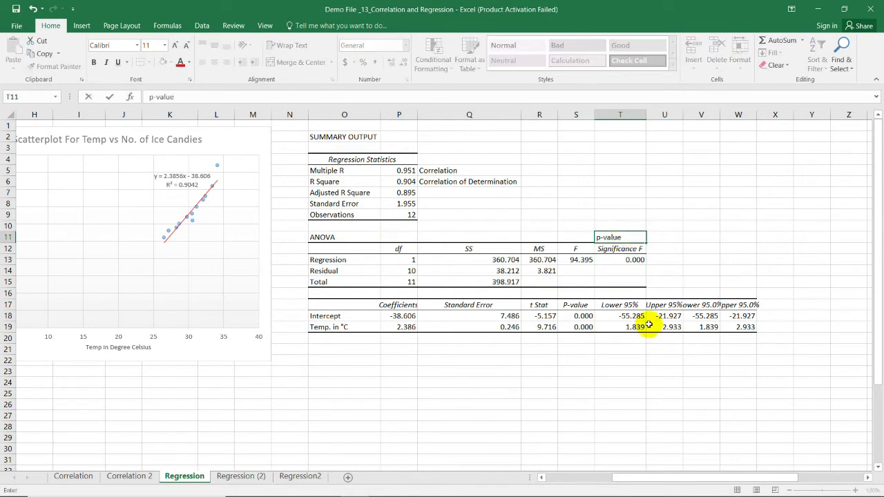
{"action": "left_click", "coordinate": [670, 261]}
{"action": "left_click", "coordinate": [634, 259]}
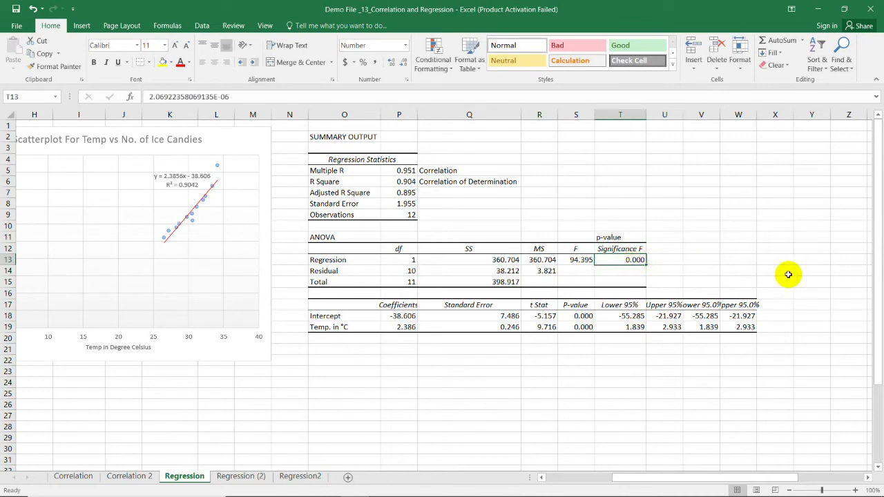
Compare the coefficients table with the chart's trendline equation.
{"action": "left_click", "coordinate": [620, 315]}
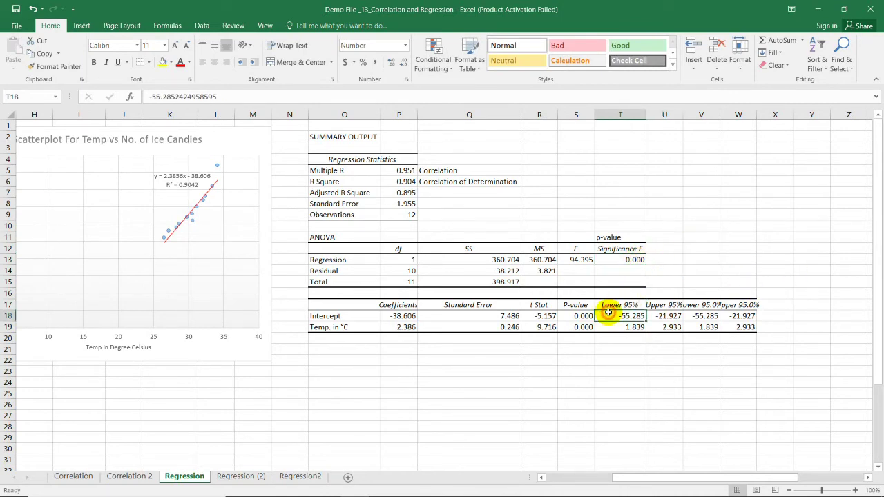
{"action": "left_click_drag", "start_coordinate": [473, 305], "coordinate": [762, 337]}
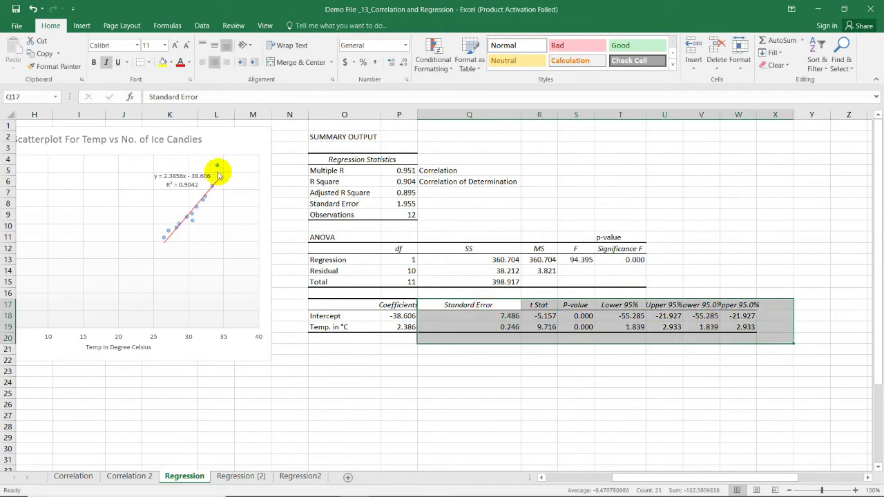
{"action": "left_click", "coordinate": [165, 177]}
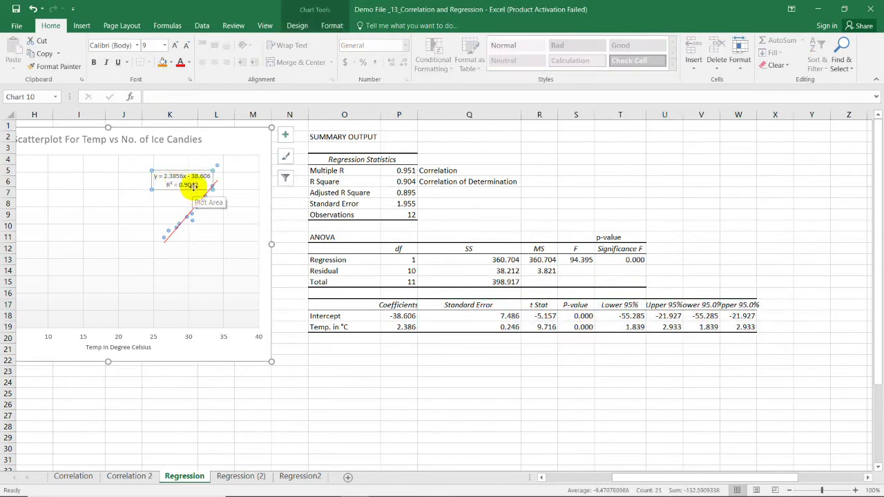
{"action": "left_click", "coordinate": [538, 212]}
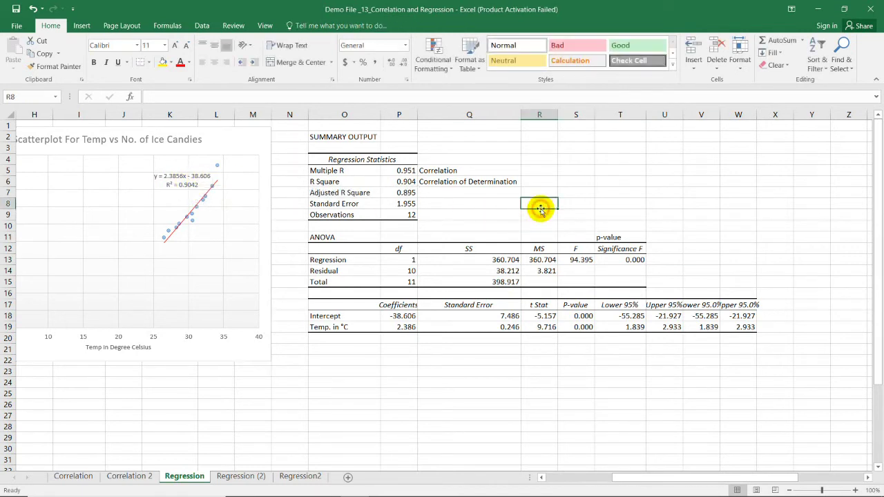
{"action": "left_click", "coordinate": [577, 219]}
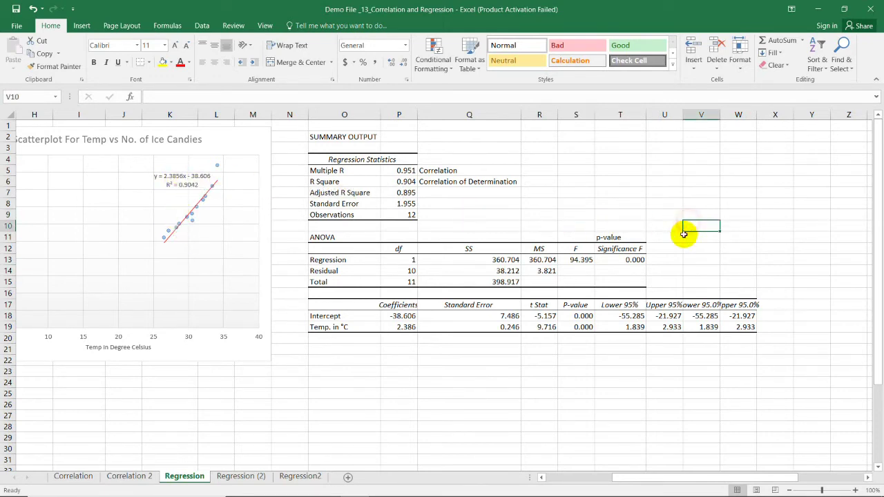
{"action": "scroll", "coordinate": [440, 404], "scroll_direction": "left", "scroll_amount": 1}
{"action": "left_click", "coordinate": [440, 404]}
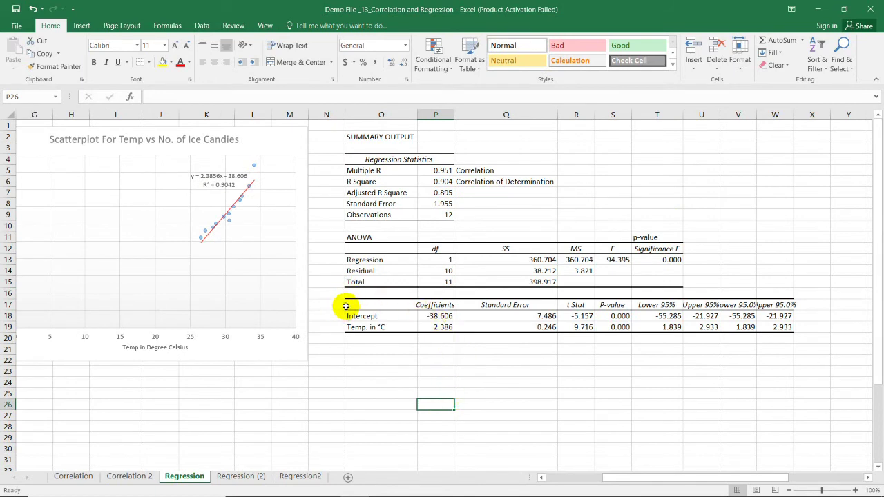
{"action": "left_click_drag", "start_coordinate": [484, 315], "coordinate": [736, 321]}
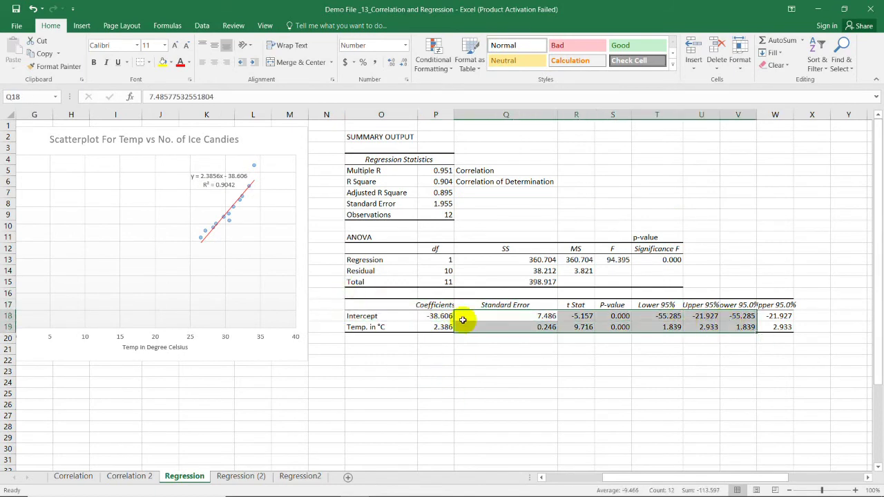
{"action": "left_click", "coordinate": [438, 315]}
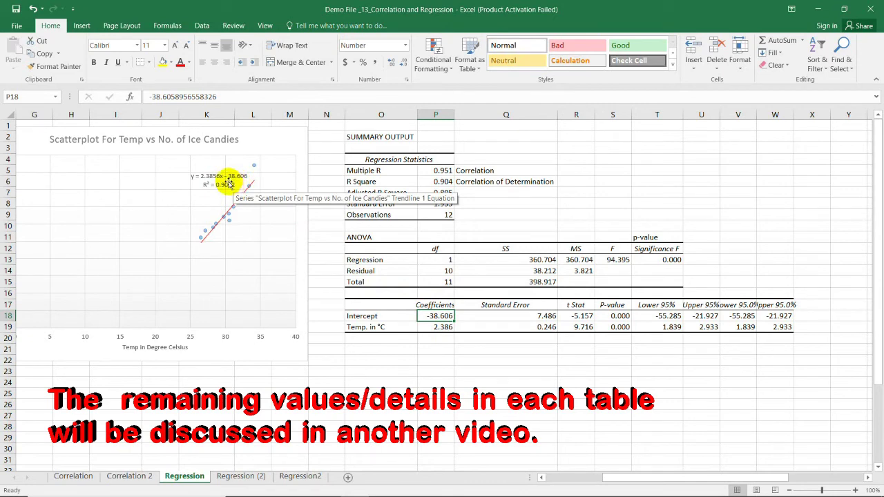
{"action": "left_click", "coordinate": [424, 326]}
{"action": "left_click", "coordinate": [419, 316]}
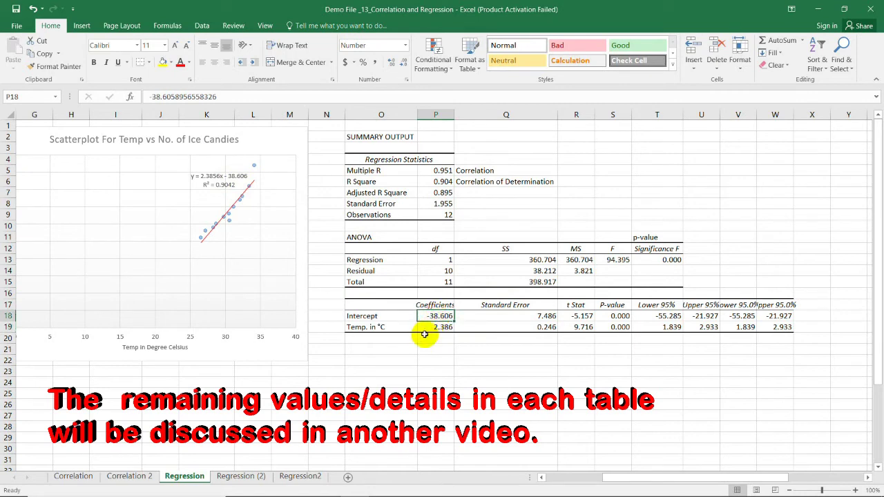
{"action": "left_click", "coordinate": [386, 328]}
{"action": "left_click", "coordinate": [433, 329]}
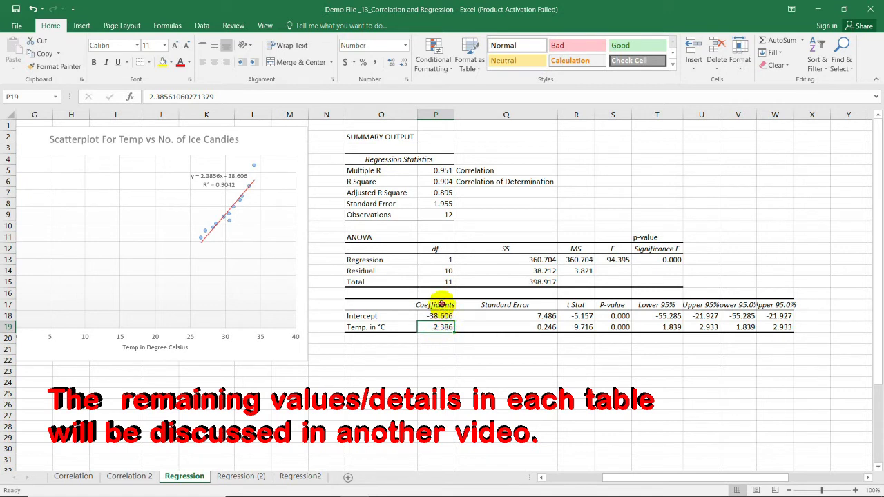
{"action": "left_click", "coordinate": [437, 304]}
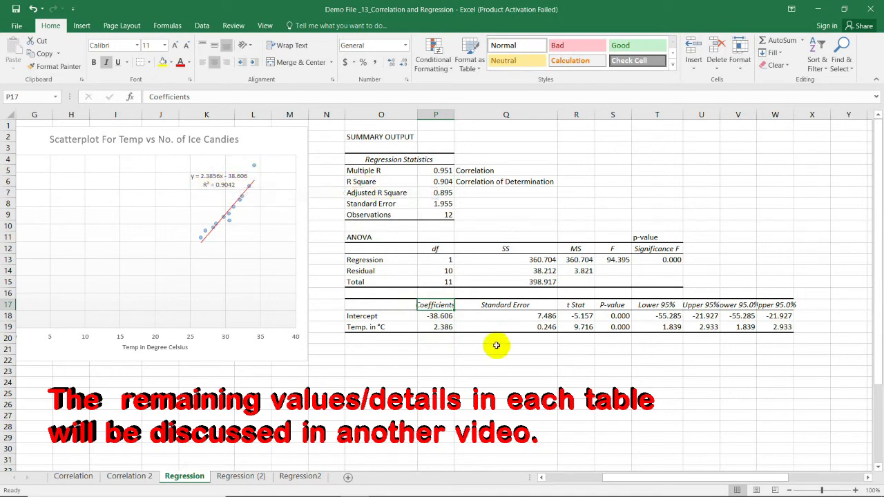
{"action": "left_click", "coordinate": [492, 369]}
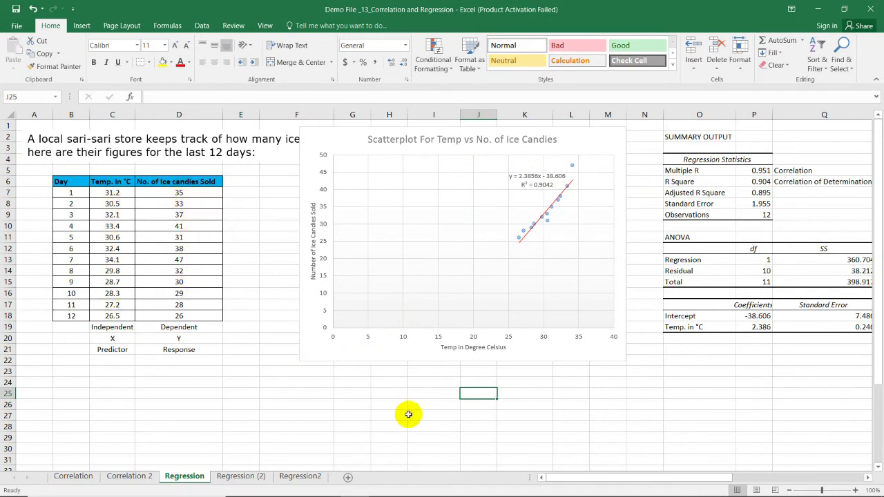
Enter =MIN(C7:C18) in I24 to show the lowest temperature, 26.5.
{"action": "left_click", "coordinate": [438, 407]}
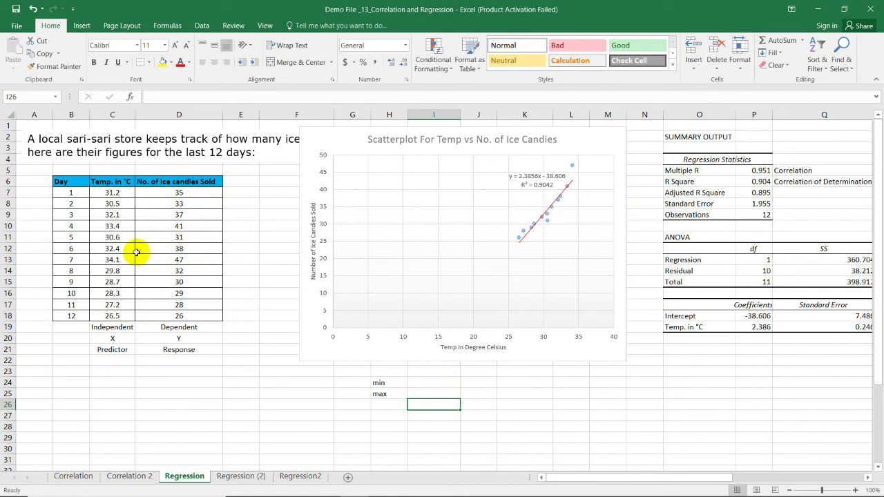
{"action": "left_click_drag", "start_coordinate": [116, 195], "coordinate": [115, 314]}
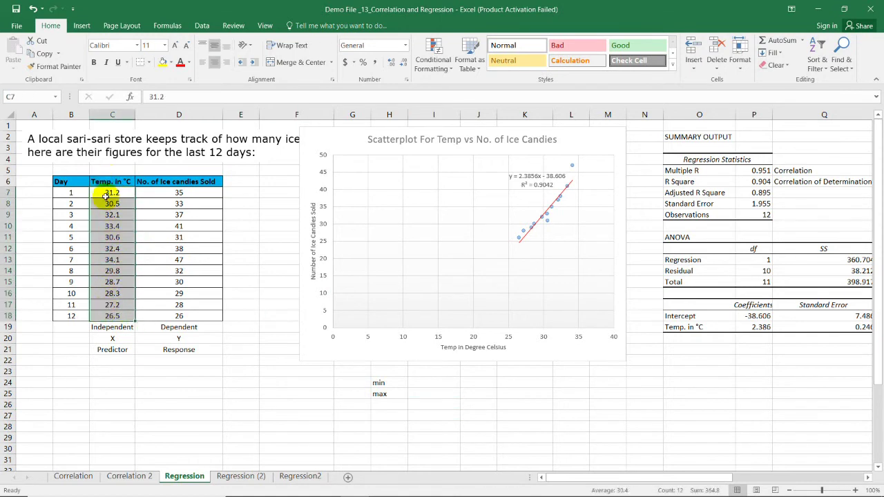
{"action": "left_click", "coordinate": [420, 385]}
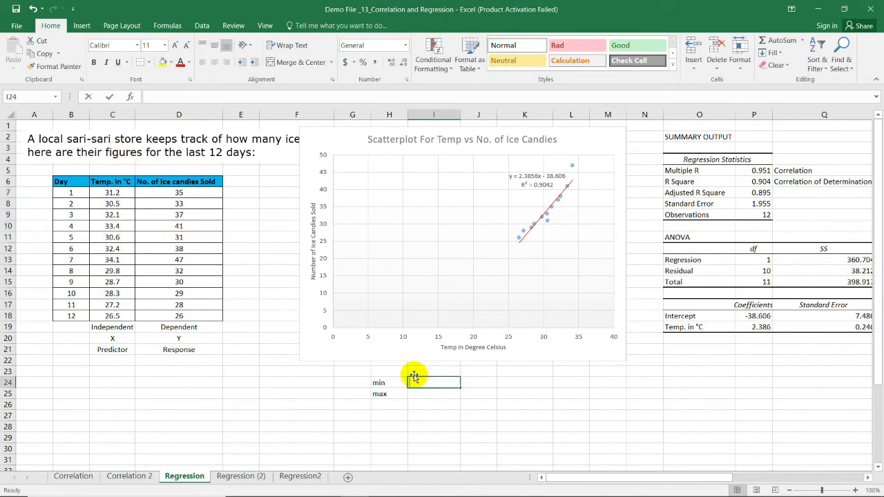
{"action": "type", "text": "=min"}
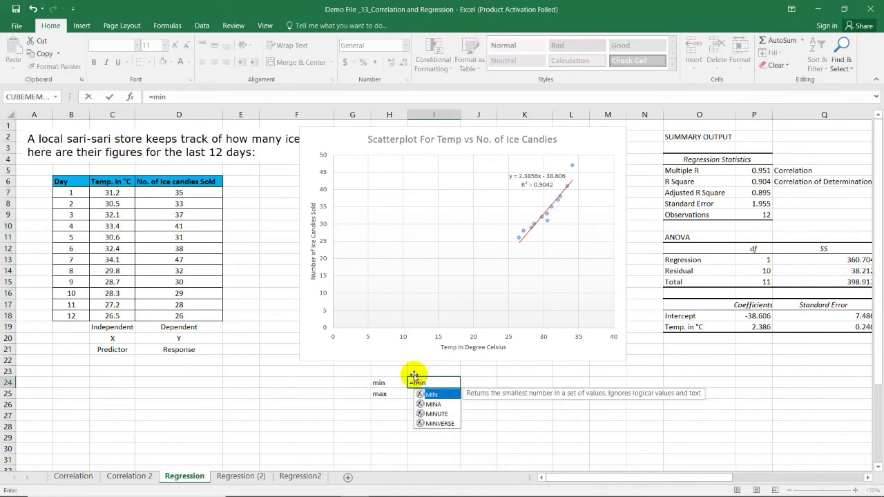
{"action": "type", "text": "("}
{"action": "left_click_drag", "start_coordinate": [112, 193], "coordinate": [119, 316]}
{"action": "key", "text": "Return"}
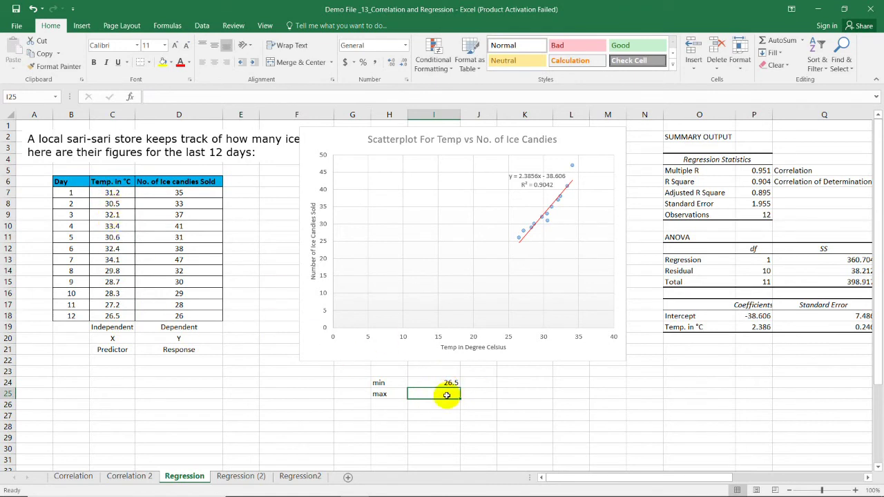
Enter =MAX(C7:C18) in I25 for the highest temperature, 34.1, and verify both formulas.
{"action": "type", "text": "=m"}
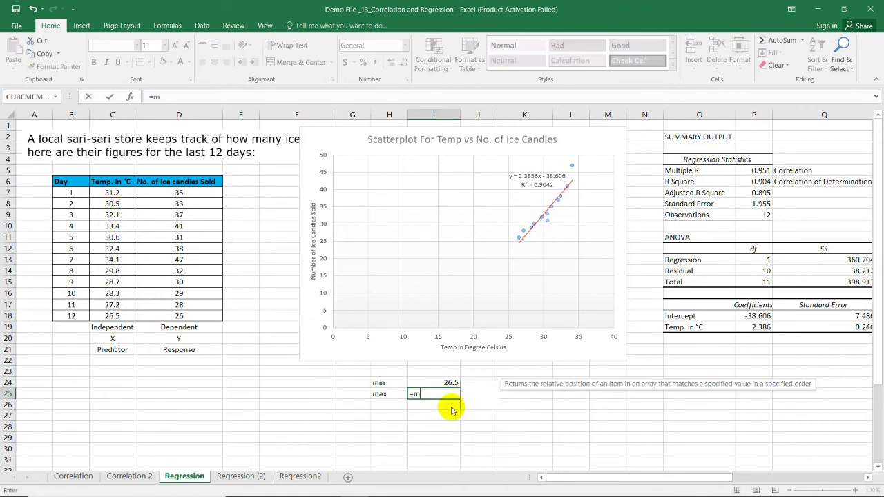
{"action": "type", "text": "ax("}
{"action": "left_click_drag", "start_coordinate": [116, 193], "coordinate": [125, 312]}
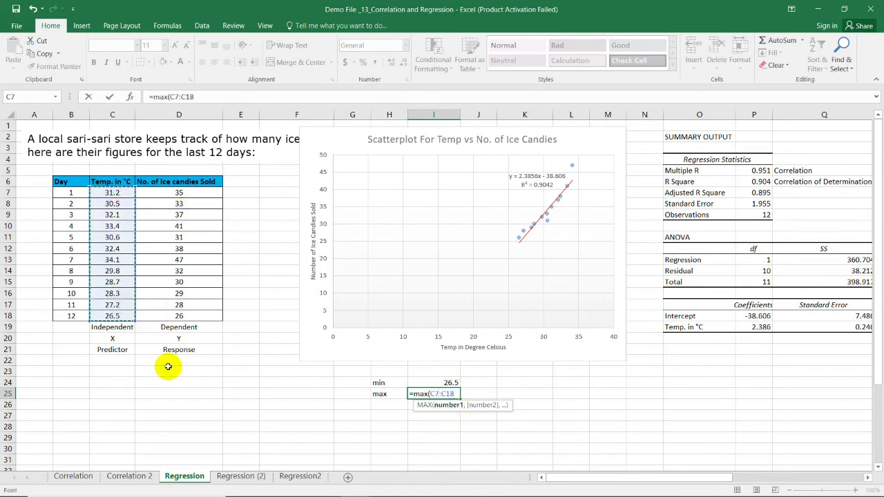
{"action": "key", "text": "Return"}
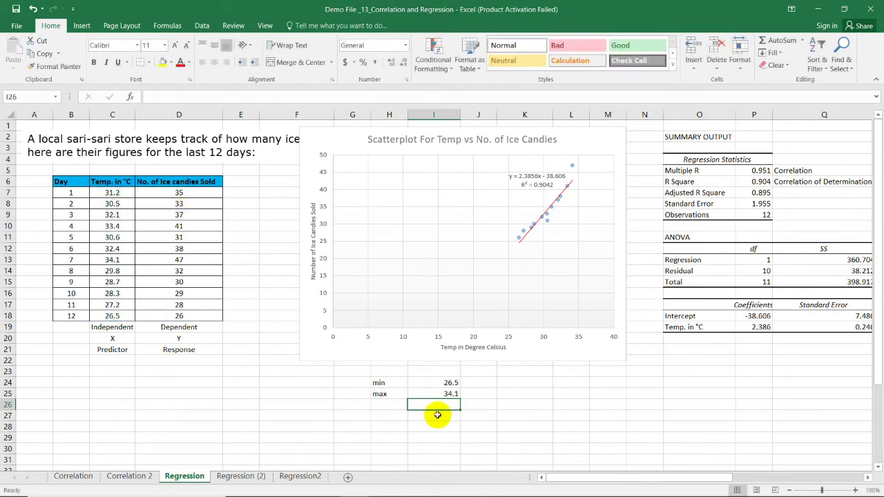
{"action": "left_click", "coordinate": [472, 395]}
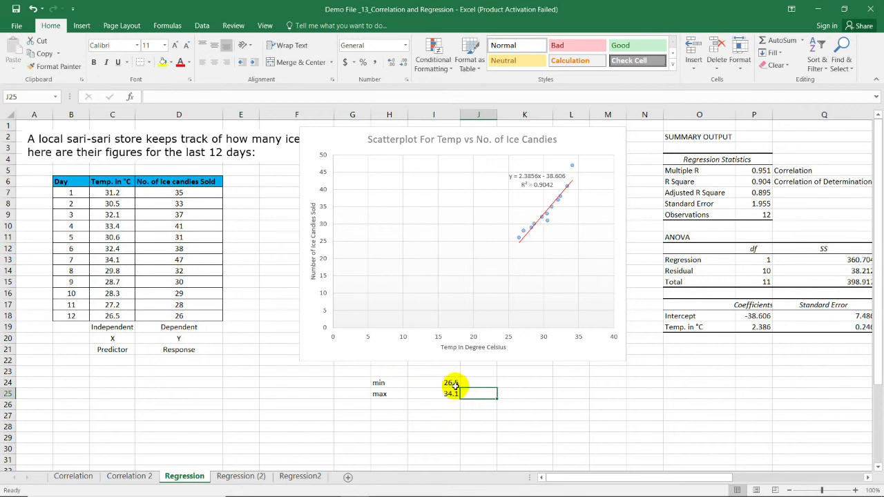
{"action": "left_click", "coordinate": [453, 383]}
{"action": "left_click", "coordinate": [452, 394]}
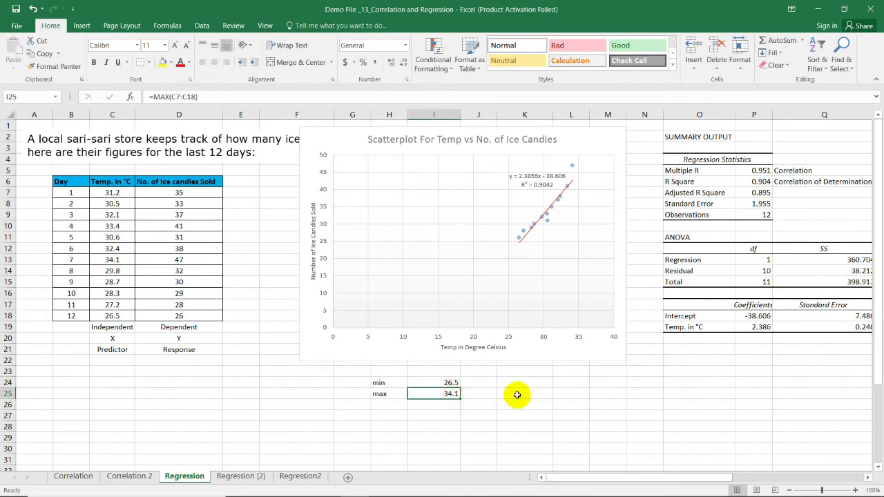
{"action": "left_click", "coordinate": [562, 383]}
Enter the label 'Temp' with the value 30 beside it.
{"action": "type", "text": "Temp"}
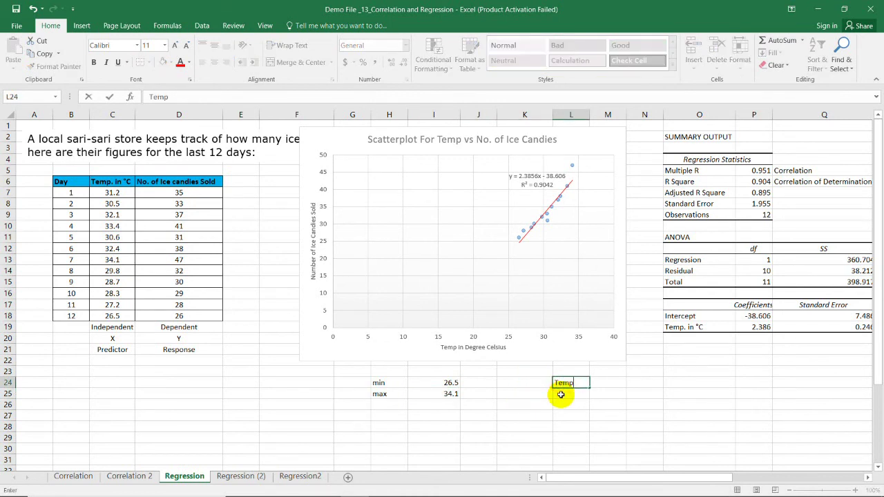
{"action": "key", "text": "Tab"}
{"action": "type", "text": "3"}
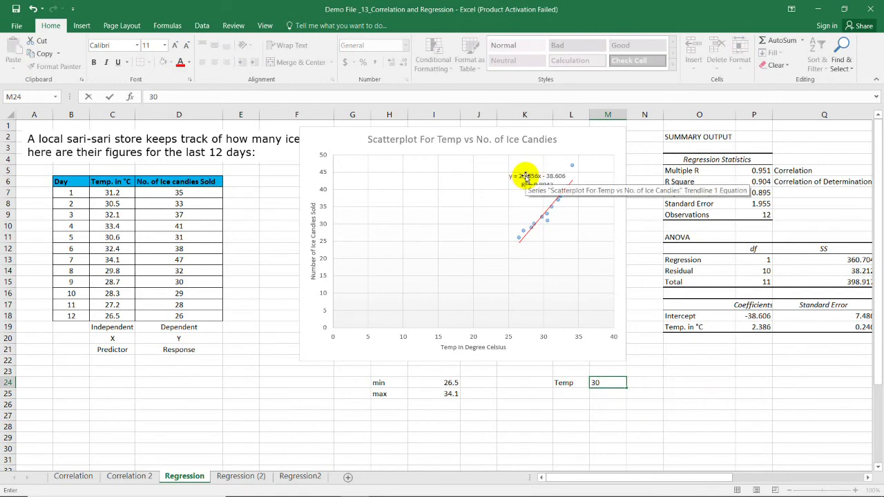
Add the 'No. of IC' label and predict 32.962 with =2.3856*30-38.606.
{"action": "left_click", "coordinate": [572, 393]}
{"action": "type", "text": "No. of IC"}
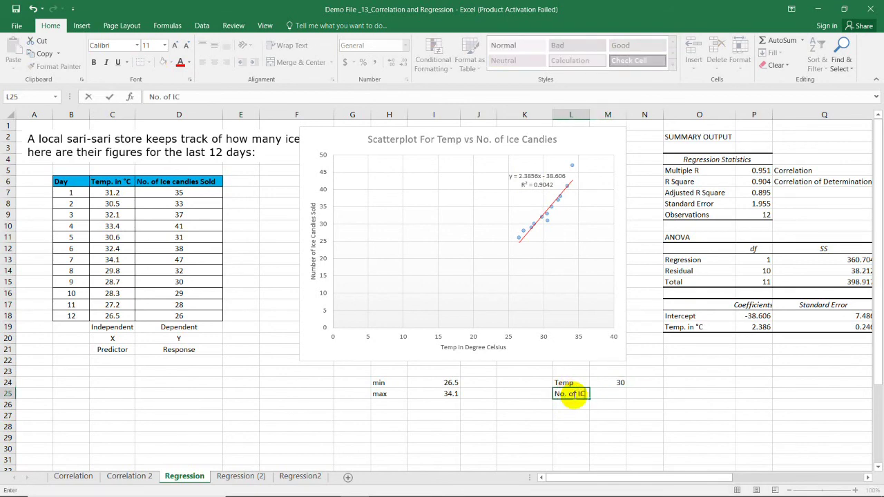
{"action": "key", "text": "Tab"}
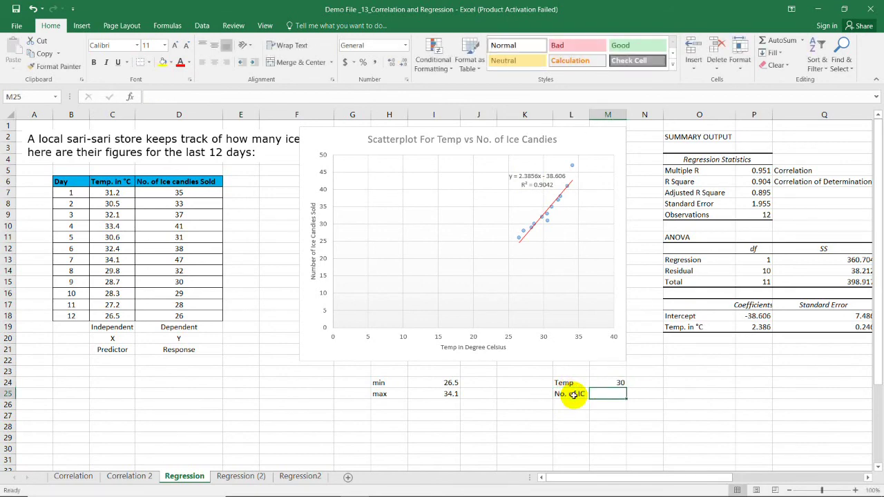
{"action": "type", "text": "="}
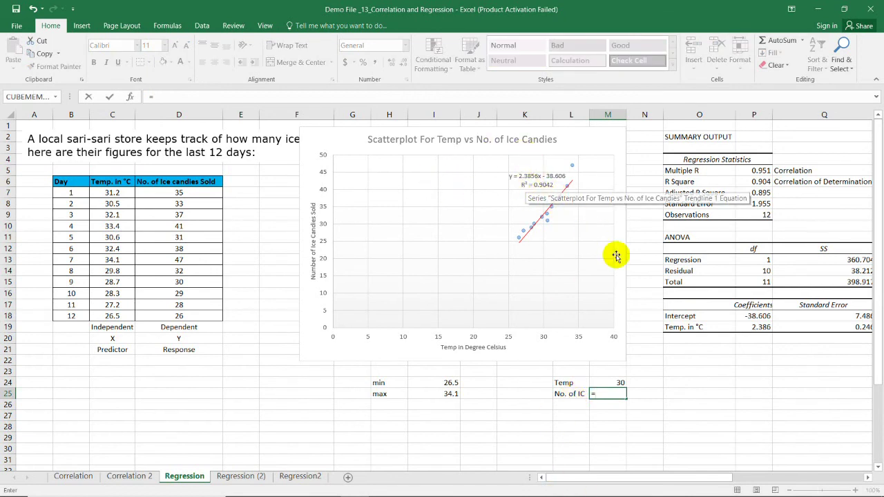
{"action": "type", "text": "2.3856*"}
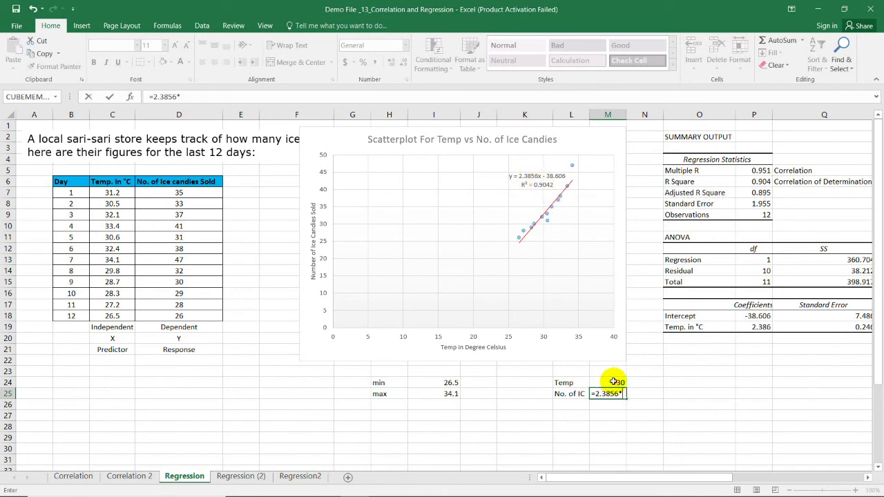
{"action": "type", "text": "30-38"}
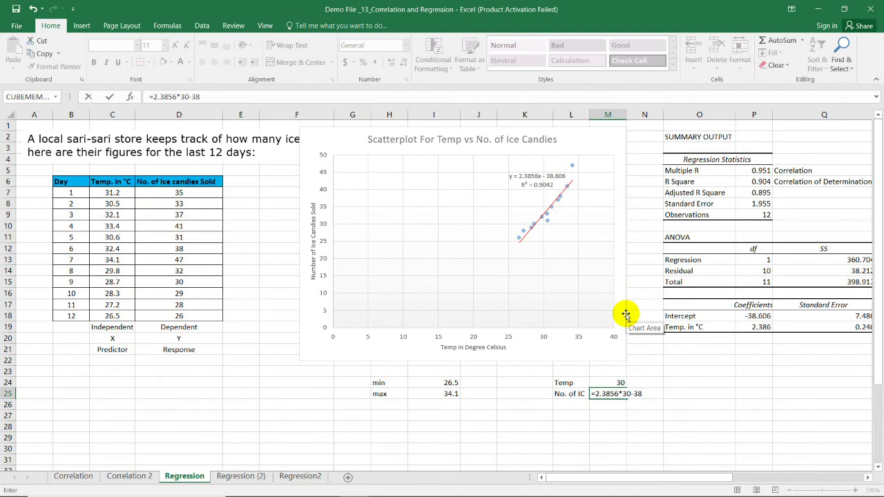
{"action": "type", "text": ".606"}
{"action": "key", "text": "ctrl+Return"}
{"action": "left_click", "coordinate": [616, 395]}
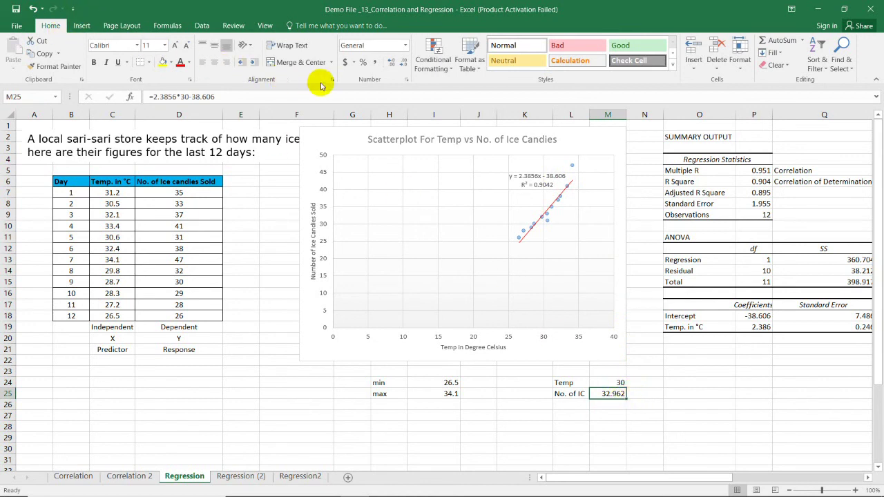
Decrease M25's decimals so the predicted ice candy count displays as 33.
{"action": "left_click", "coordinate": [403, 64]}
{"action": "left_click", "coordinate": [403, 64]}
{"action": "left_click", "coordinate": [403, 64]}
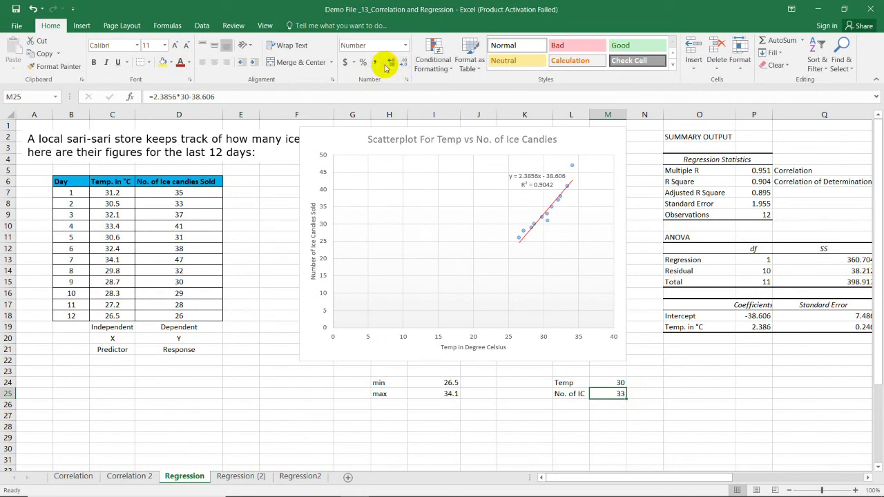
{"action": "left_click", "coordinate": [391, 63]}
{"action": "left_click", "coordinate": [391, 63]}
{"action": "left_click", "coordinate": [403, 64]}
{"action": "left_click", "coordinate": [404, 65]}
{"action": "left_click", "coordinate": [629, 381]}
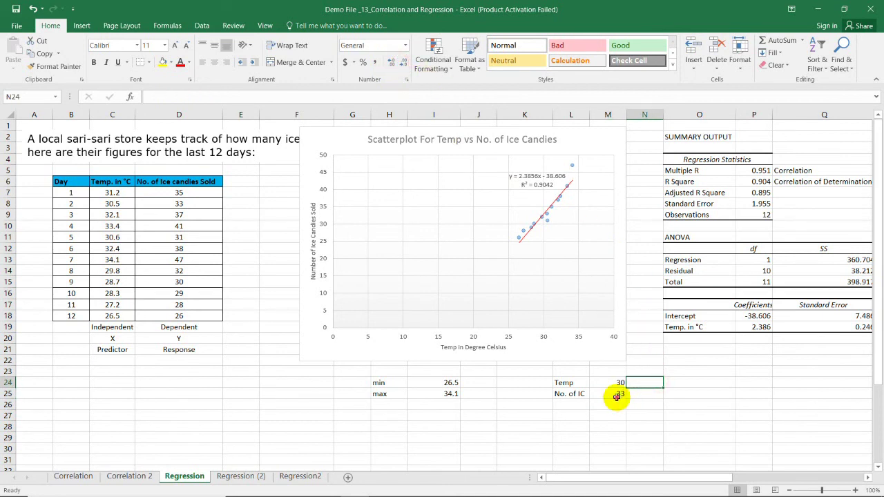
{"action": "left_click", "coordinate": [622, 394]}
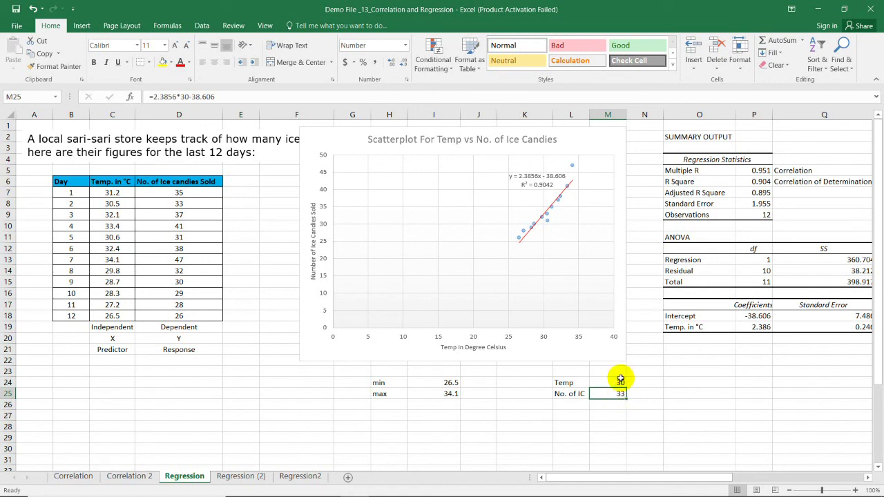
{"action": "left_click", "coordinate": [621, 382]}
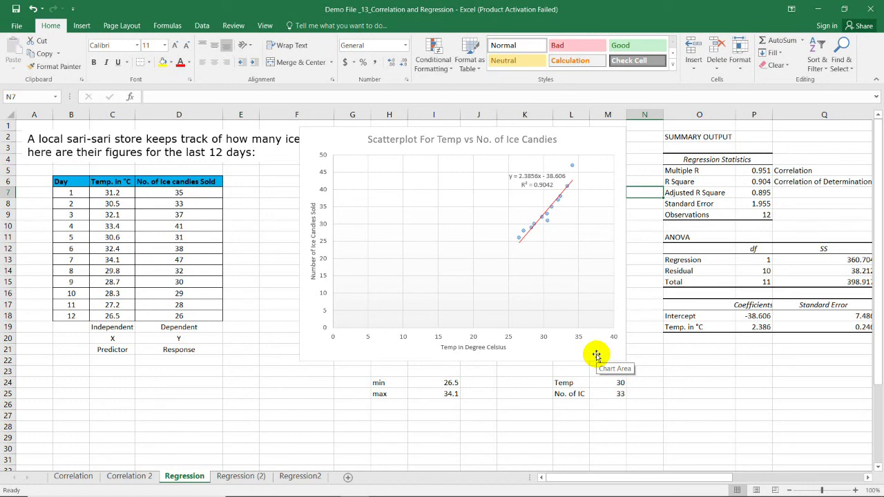
{"action": "left_click", "coordinate": [608, 415]}
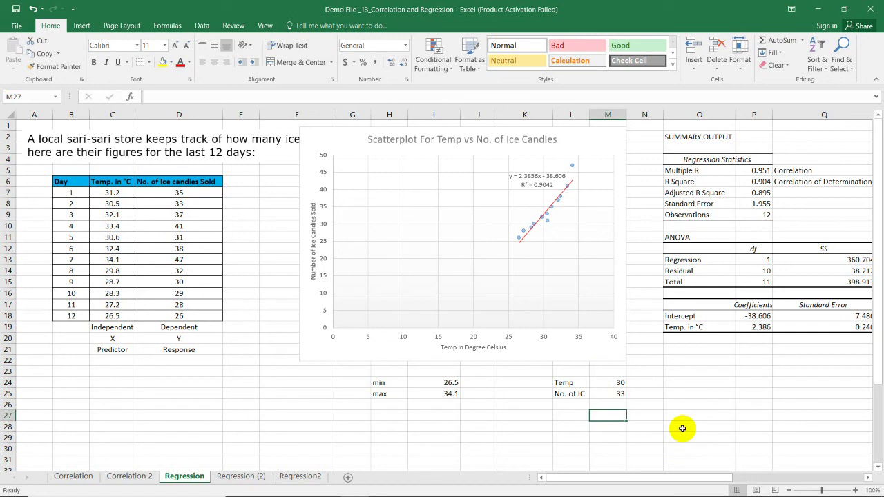